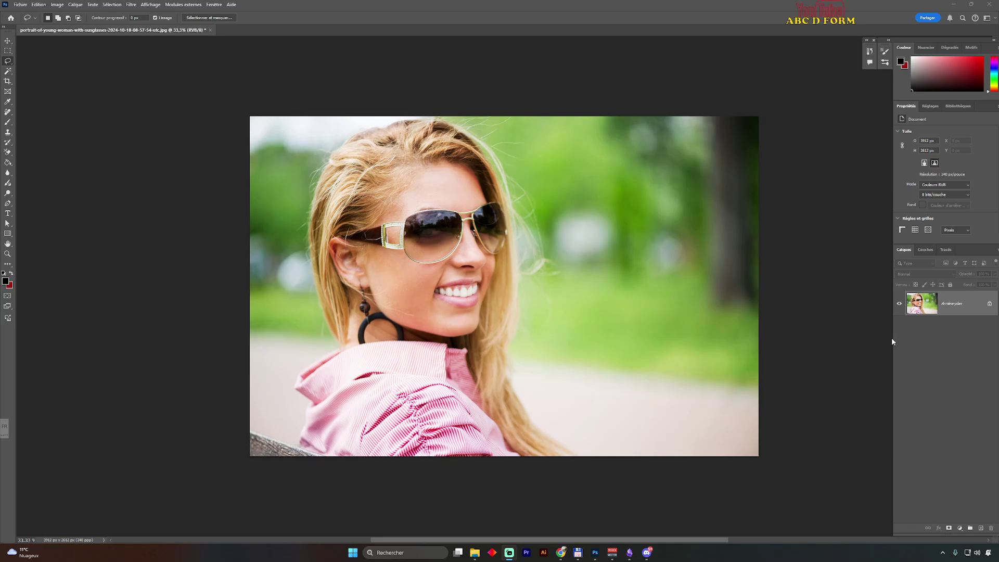
# Duplicate the Arrière-plan layer as Arrière-plan copie and hide the original background layer.
pyautogui.rightClick(927, 302)
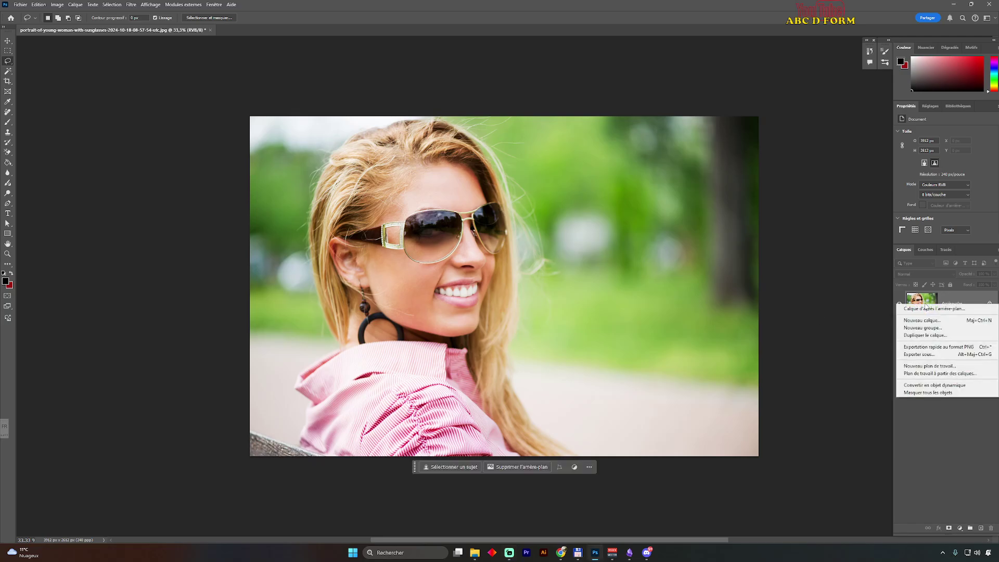
pyautogui.click(930, 336)
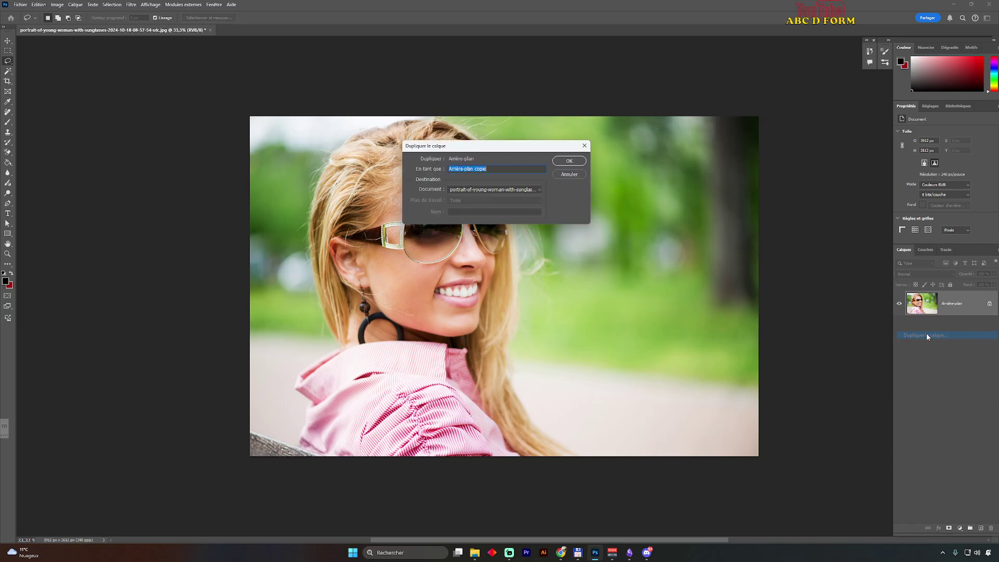
pyautogui.click(569, 161)
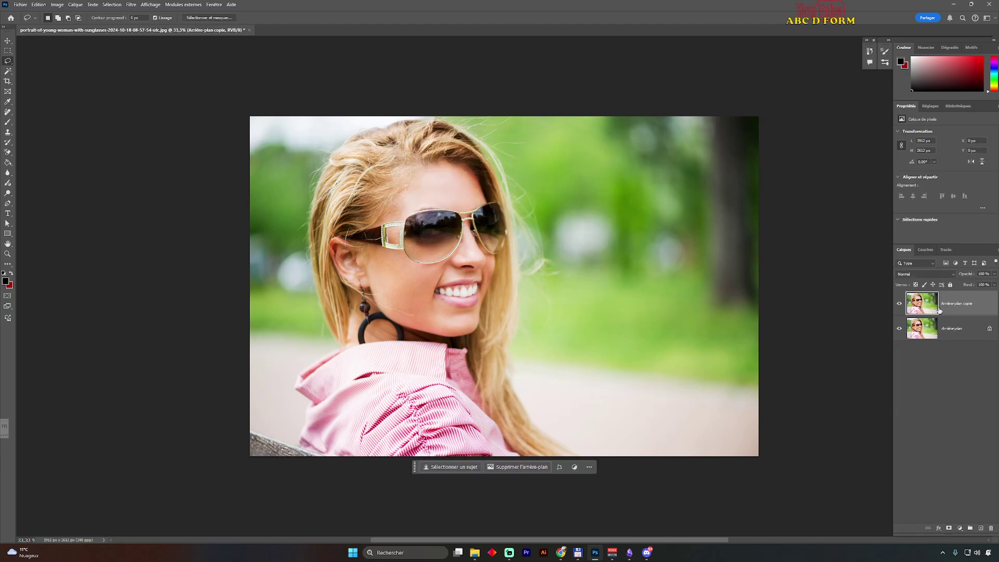
pyautogui.click(906, 330)
pyautogui.click(898, 330)
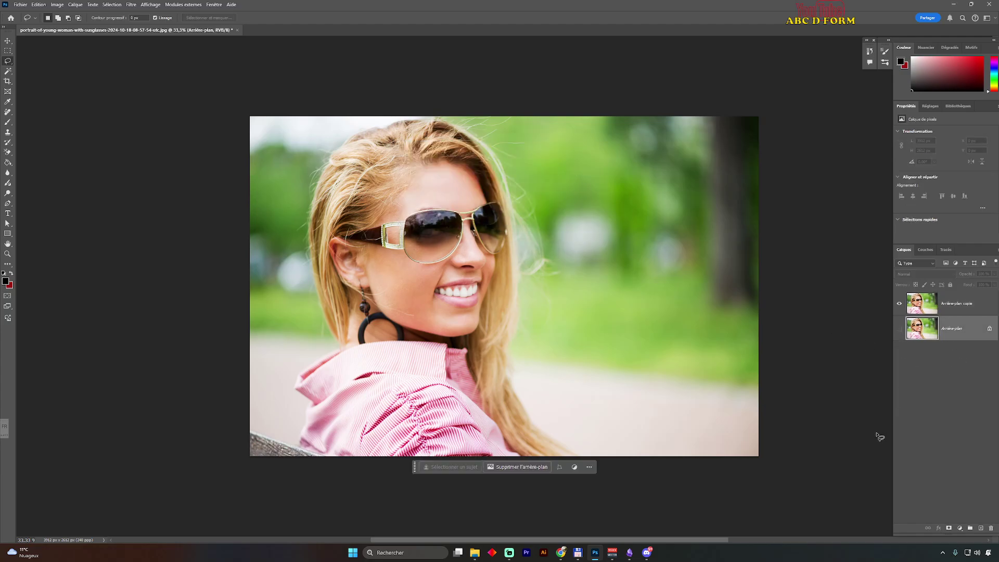
# Open the Arrière-plan copie layer in the Select and Mask workspace.
pyautogui.click(112, 5)
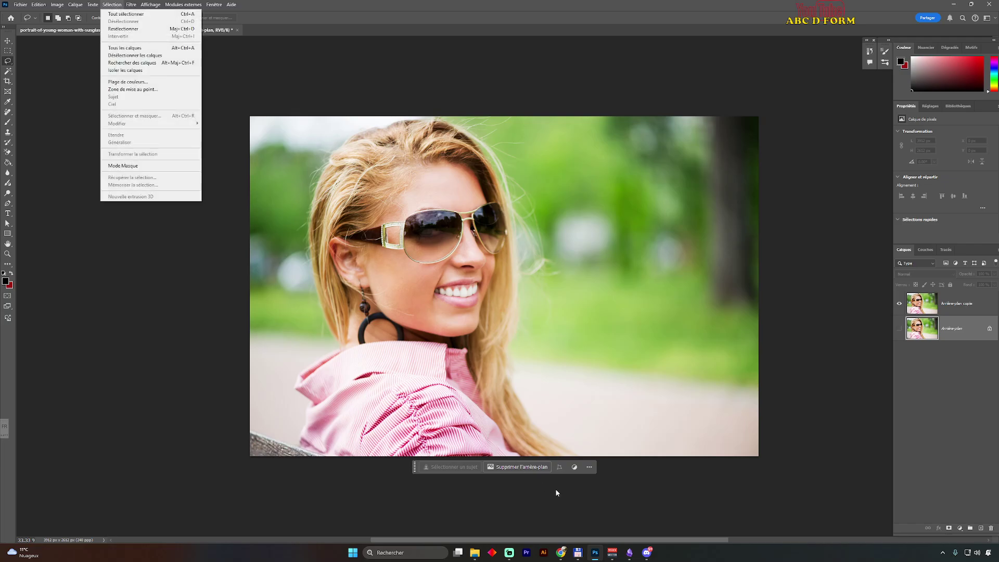
pyautogui.click(115, 400)
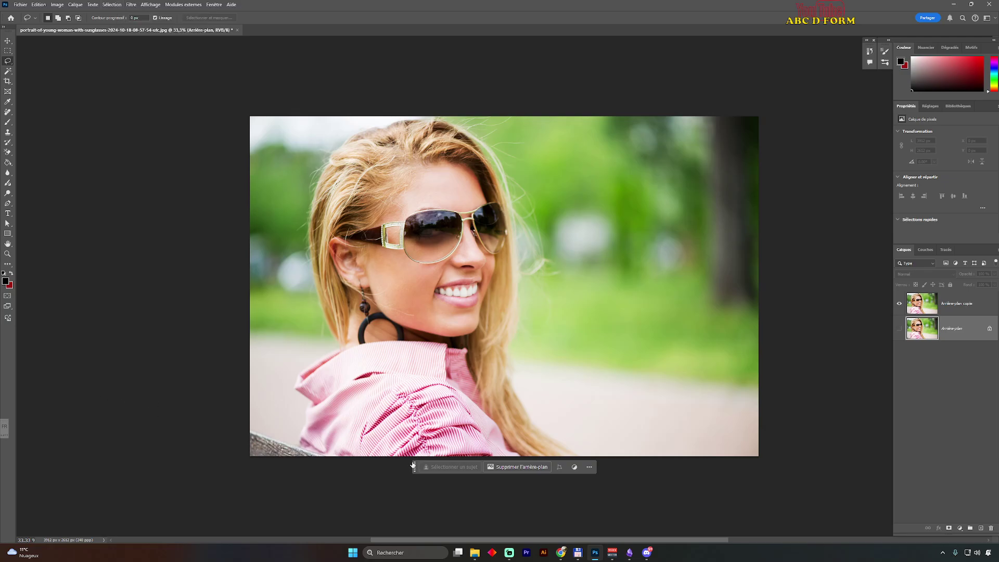
pyautogui.click(957, 307)
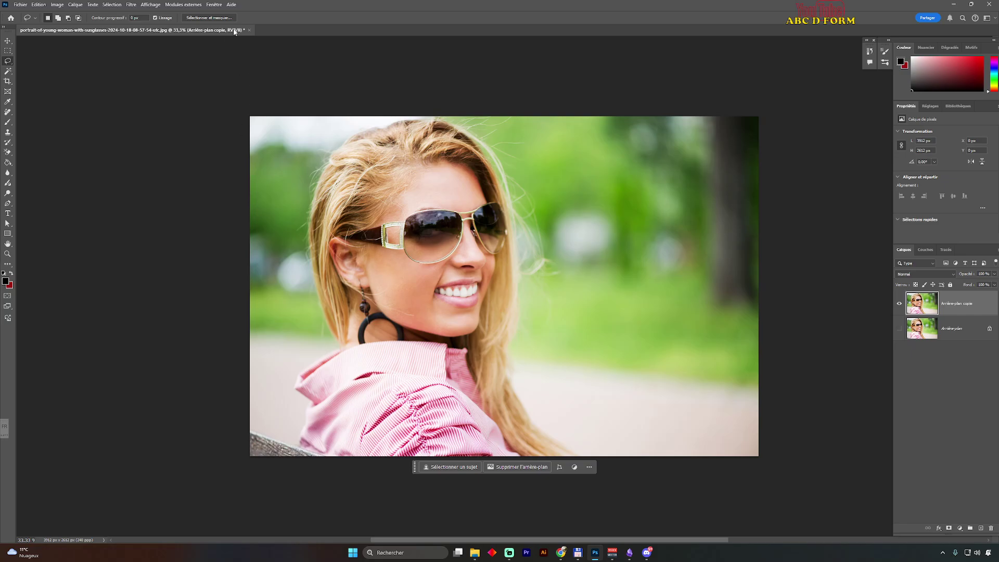
pyautogui.click(111, 6)
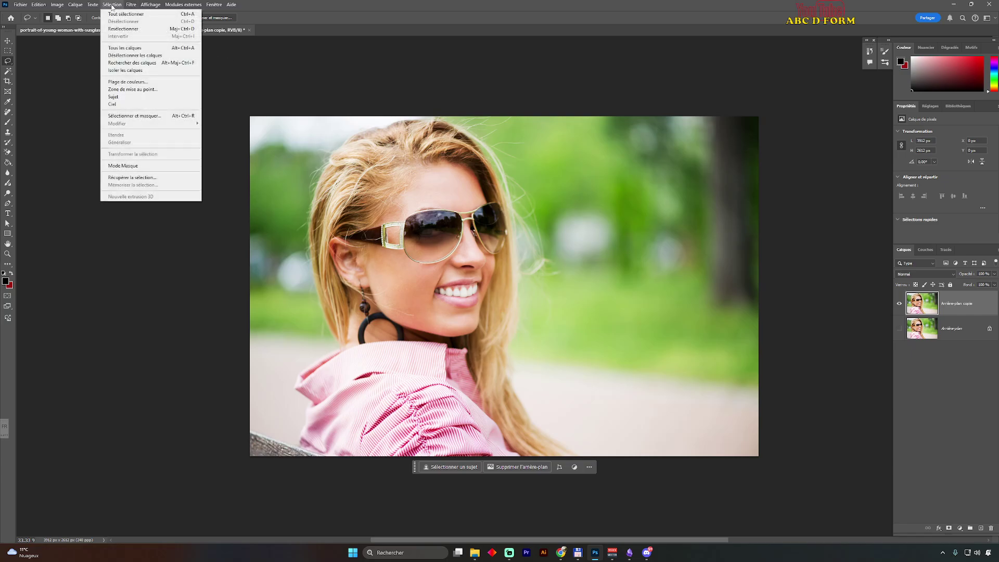
pyautogui.click(137, 117)
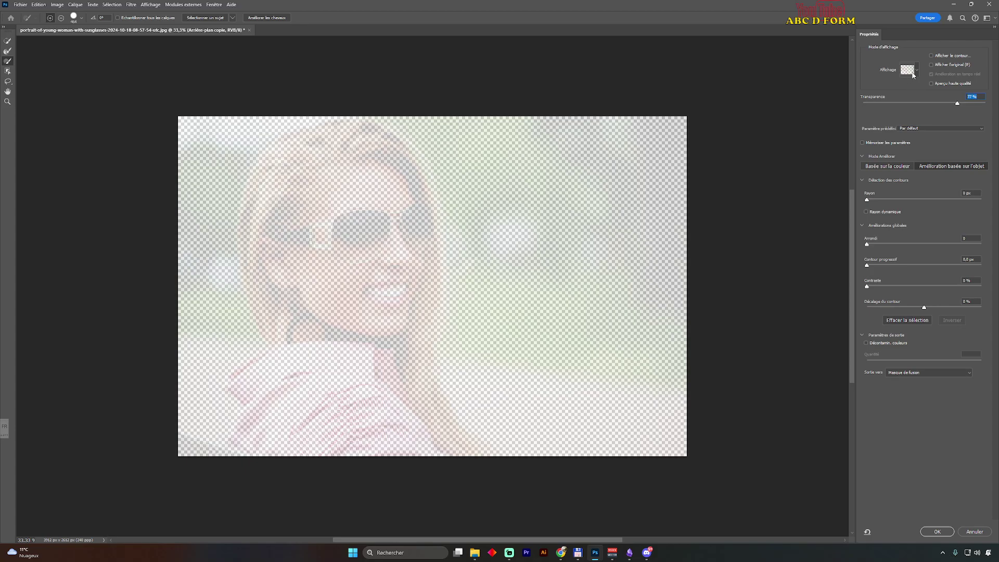
# Keep the Onion Skin (Pelure d'oignon) view mode and set its transparency to 56 %.
pyautogui.click(917, 73)
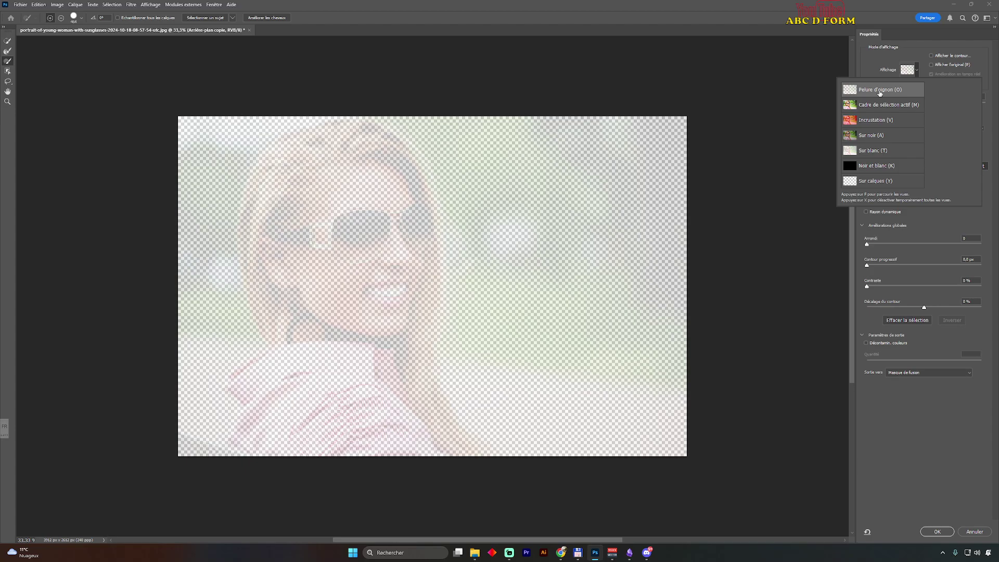
pyautogui.click(884, 72)
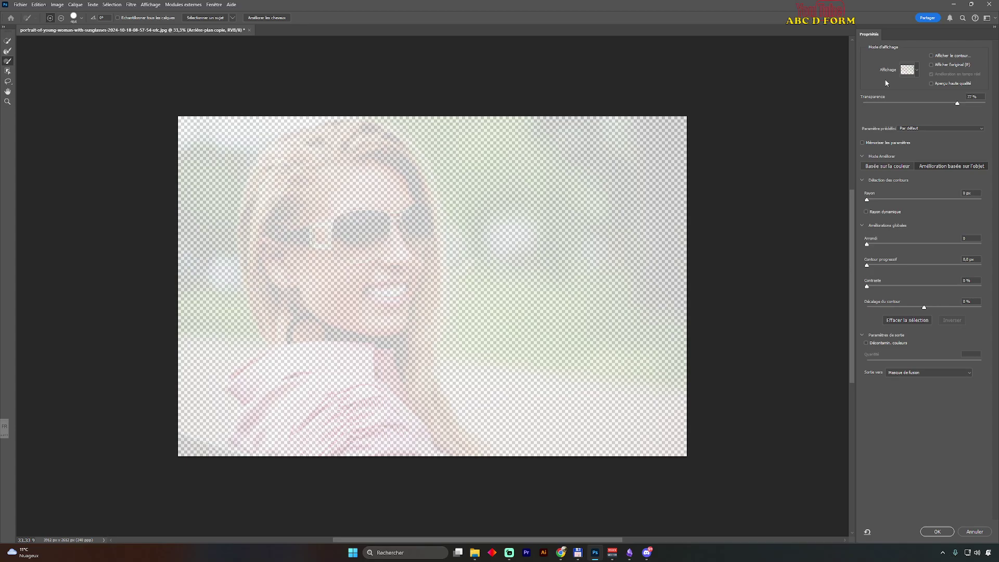
pyautogui.moveTo(958, 104); pyautogui.dragTo(932, 103)
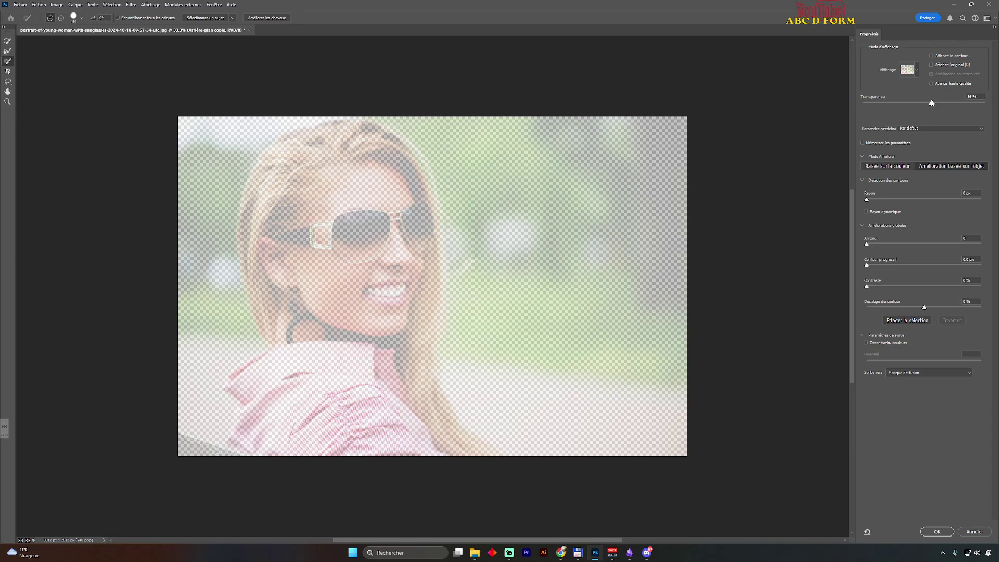
pyautogui.moveTo(932, 103); pyautogui.dragTo(932, 103)
# Select the woman automatically as the subject using Cloud (Résultats détaillés) processing, and set the view transparency to 100 %.
pyautogui.press('w')
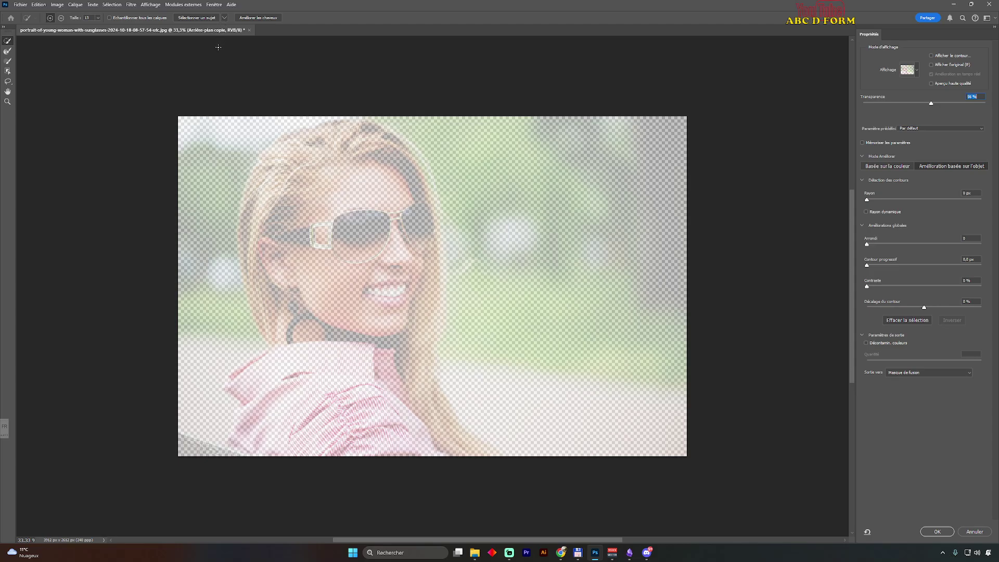
pyautogui.click(224, 18)
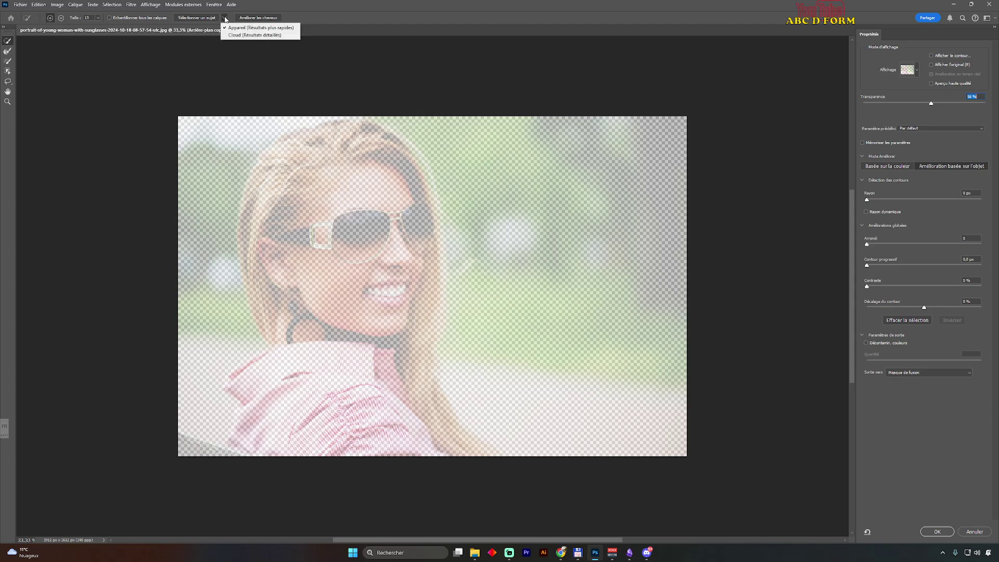
pyautogui.click(233, 37)
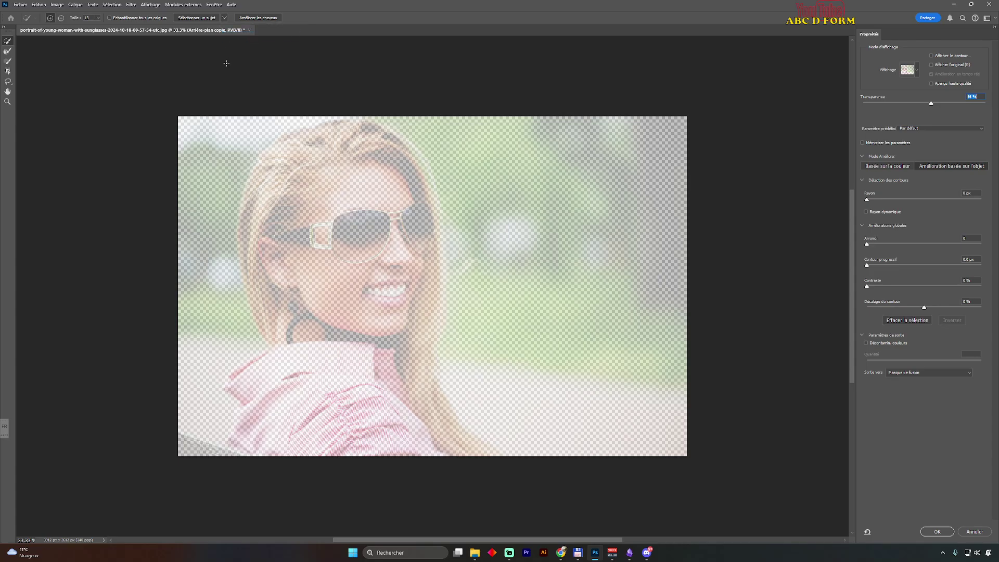
pyautogui.click(225, 19)
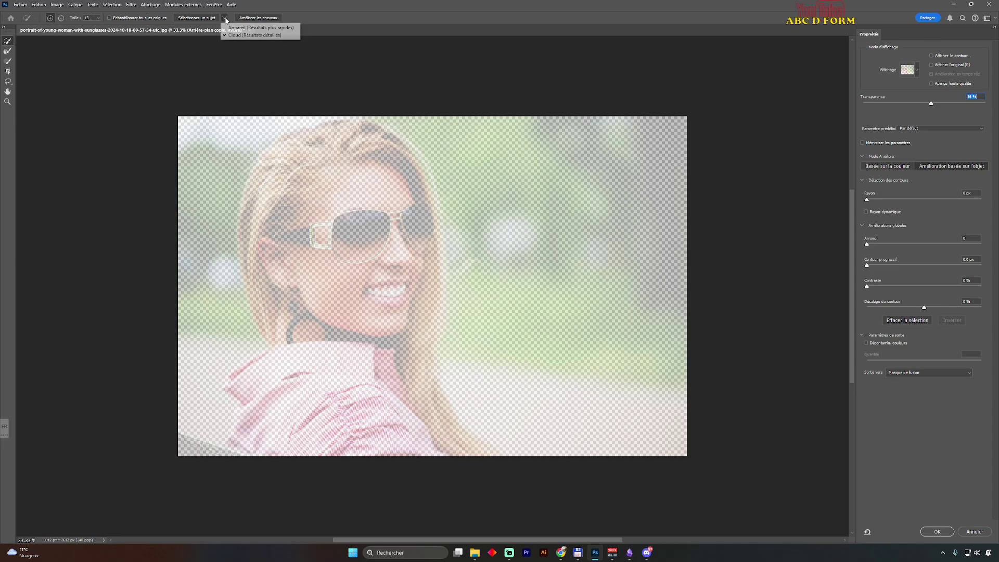
pyautogui.click(250, 36)
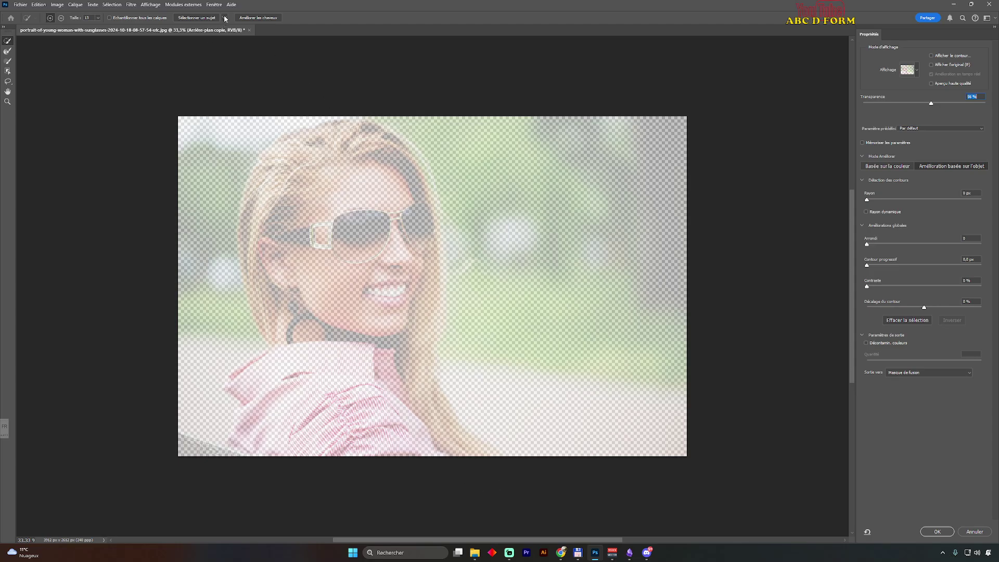
pyautogui.click(198, 20)
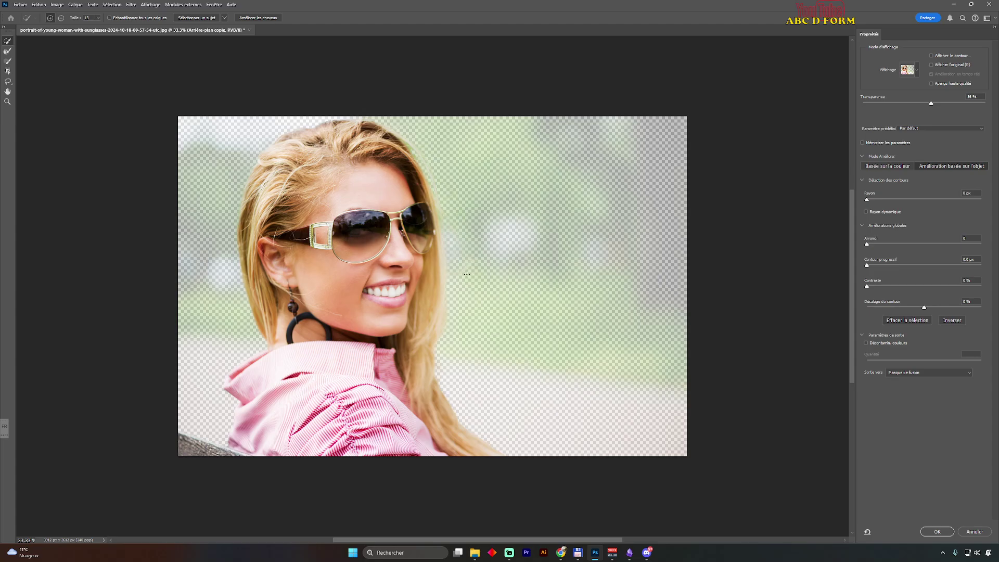
pyautogui.moveTo(932, 109); pyautogui.dragTo(991, 111)
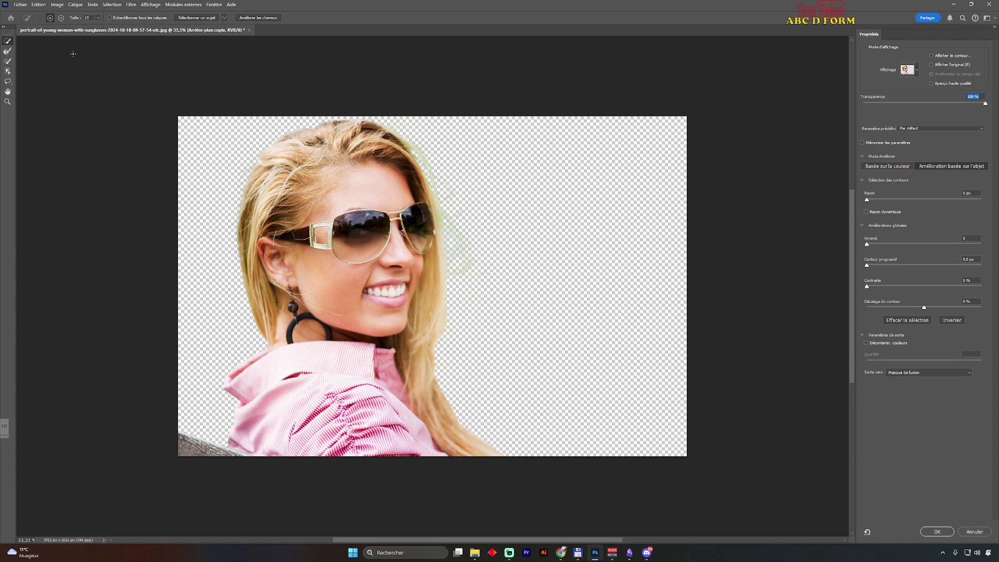
# Brush the green-tinted stray hair fringe along the right side of the woman's head out of the selection, using a slightly smaller brush.
pyautogui.click(8, 62)
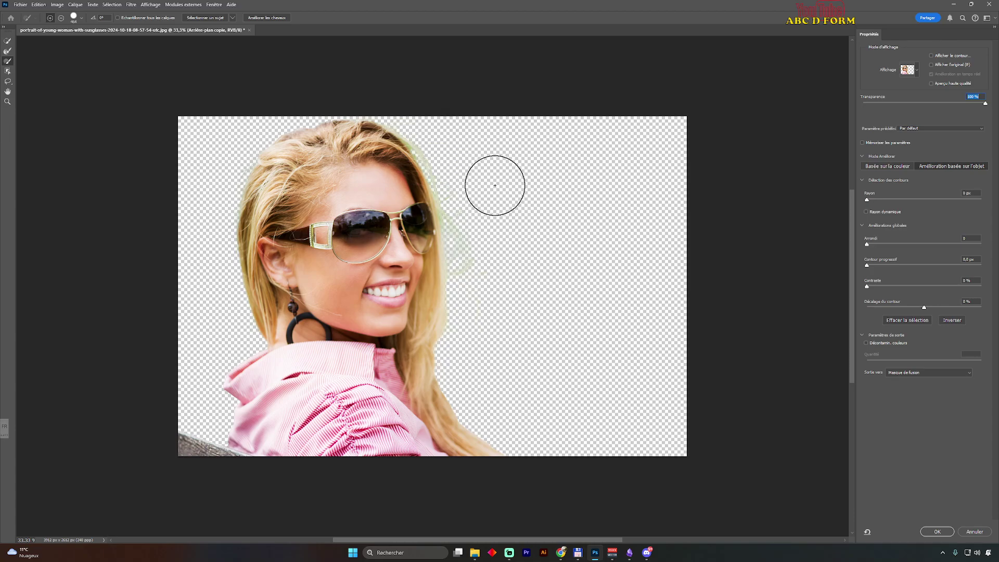
pyautogui.press('alt')
pyautogui.moveTo(496, 189)
pyautogui.mouseDown()
pyautogui.moveTo(452, 147)
pyautogui.moveTo(563, 231)
pyautogui.moveTo(505, 211)
pyautogui.moveTo(579, 244)
pyautogui.moveTo(532, 212)
pyautogui.mouseUp()
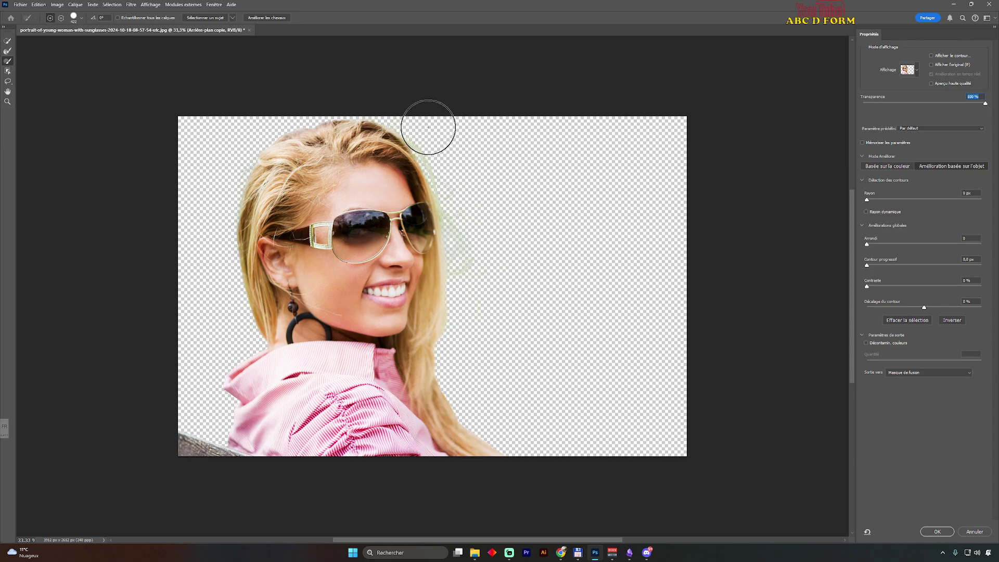
pyautogui.moveTo(419, 109); pyautogui.dragTo(430, 127)
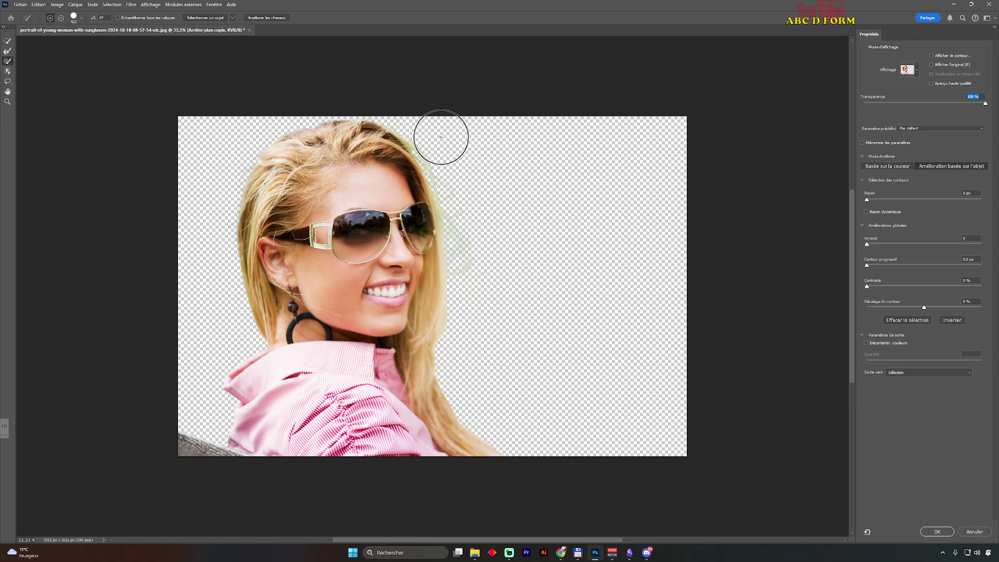
pyautogui.press('x')
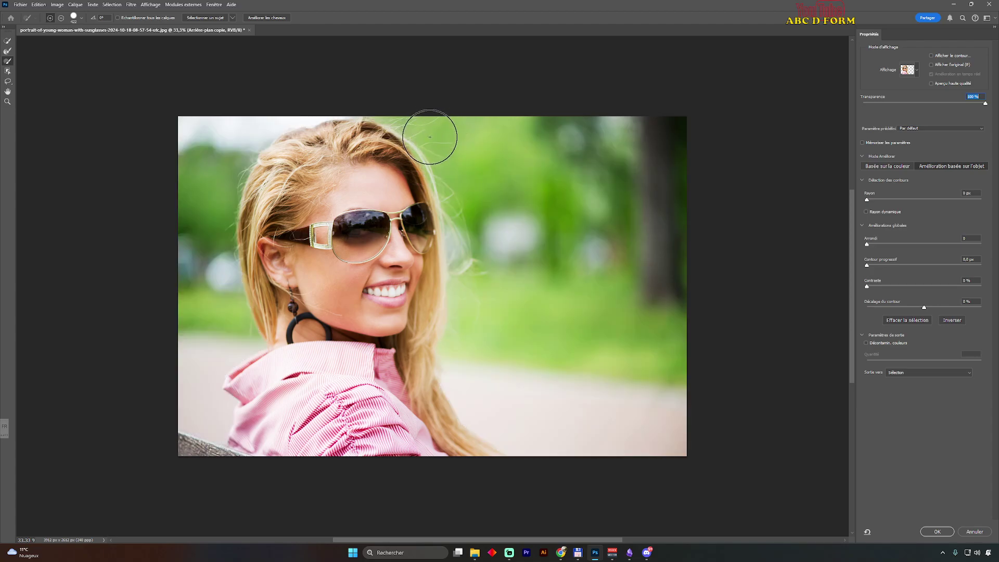
pyautogui.press('x')
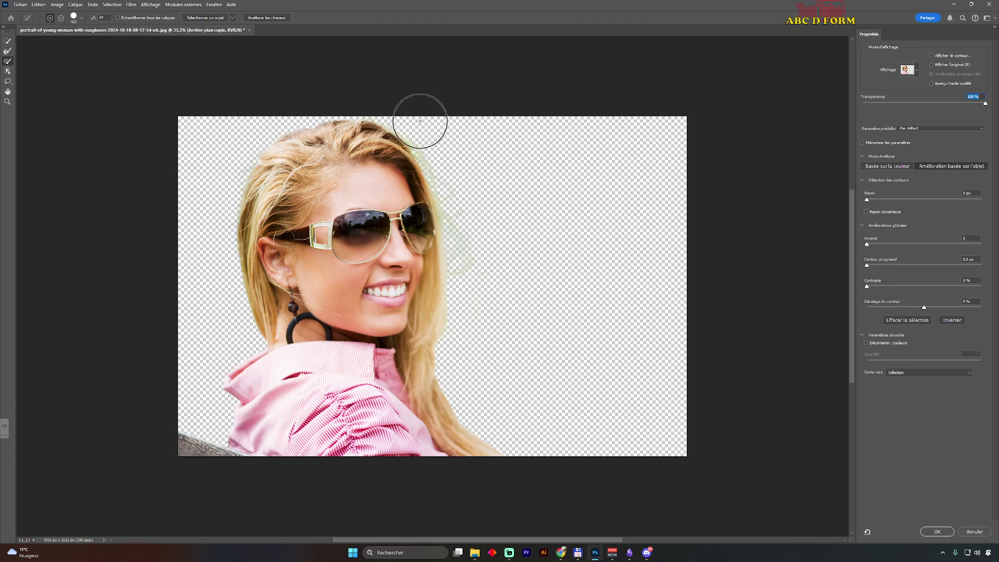
pyautogui.press('alt')
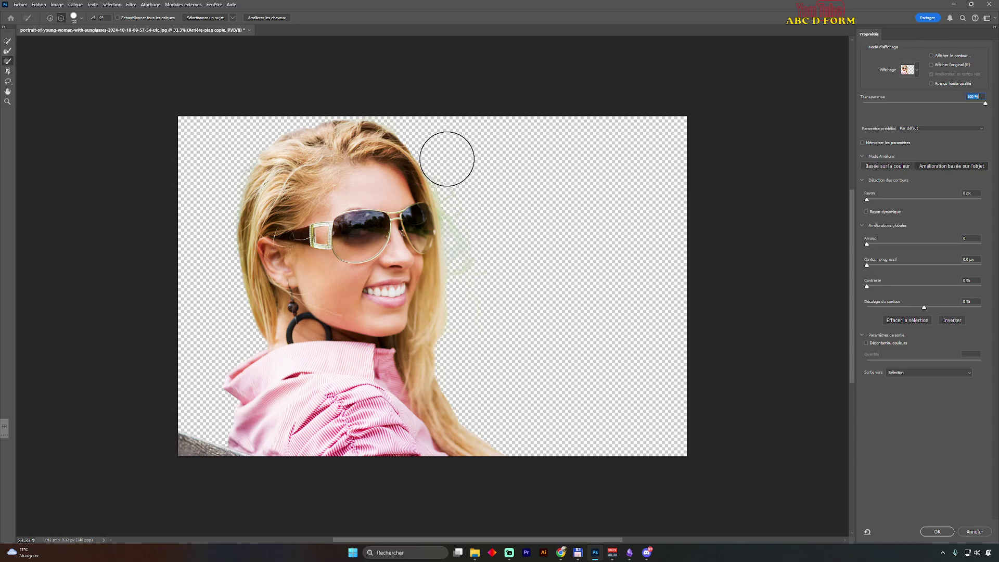
pyautogui.moveTo(462, 198); pyautogui.dragTo(477, 292)
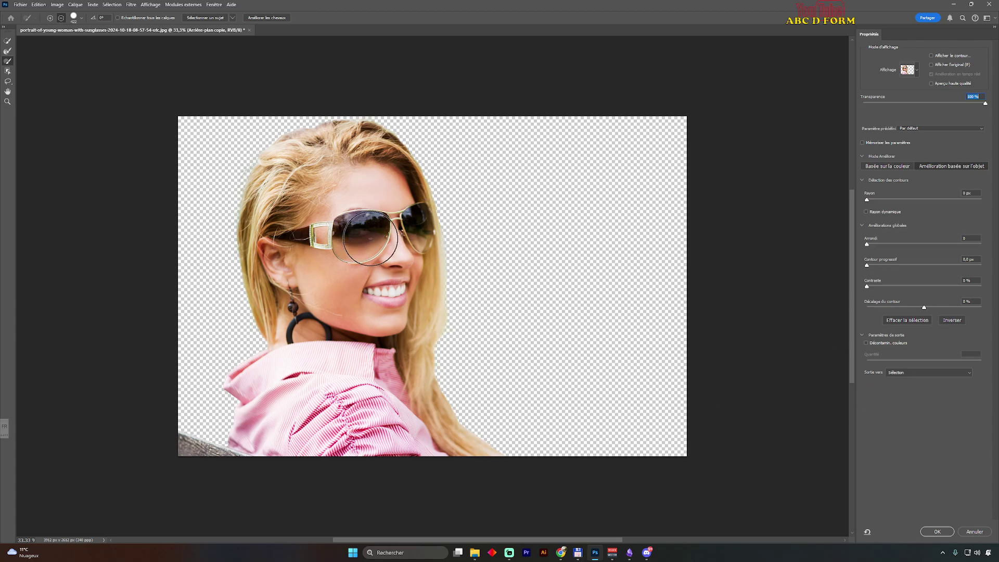
# Output the refined result as a selection (Sélection) and apply it to the layer copy.
pyautogui.click(910, 375)
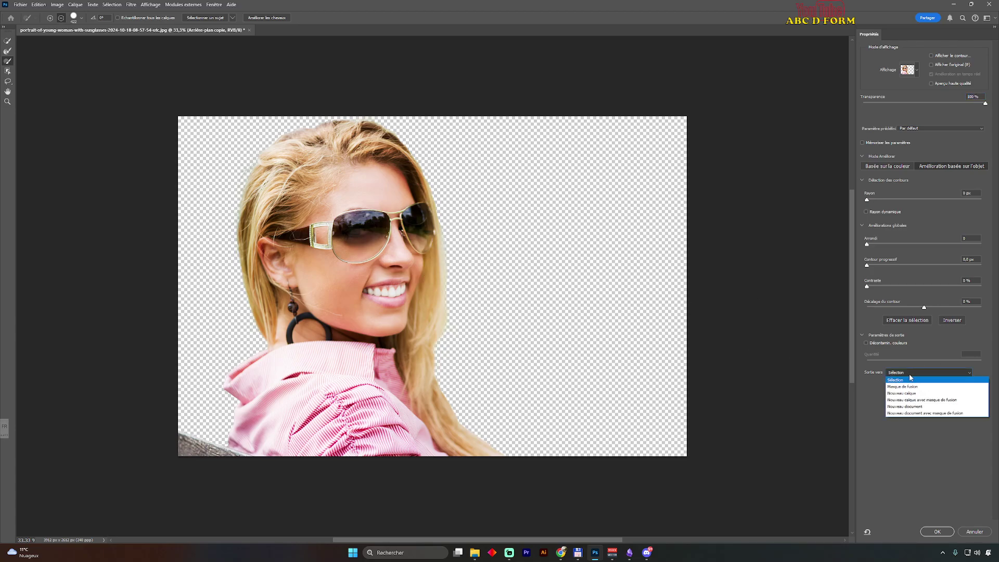
pyautogui.click(912, 380)
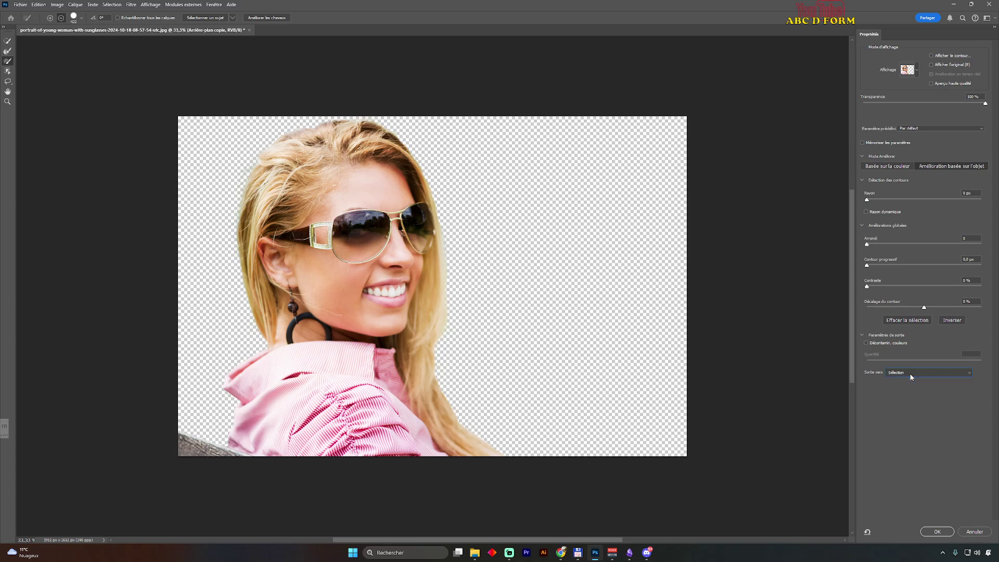
pyautogui.click(946, 532)
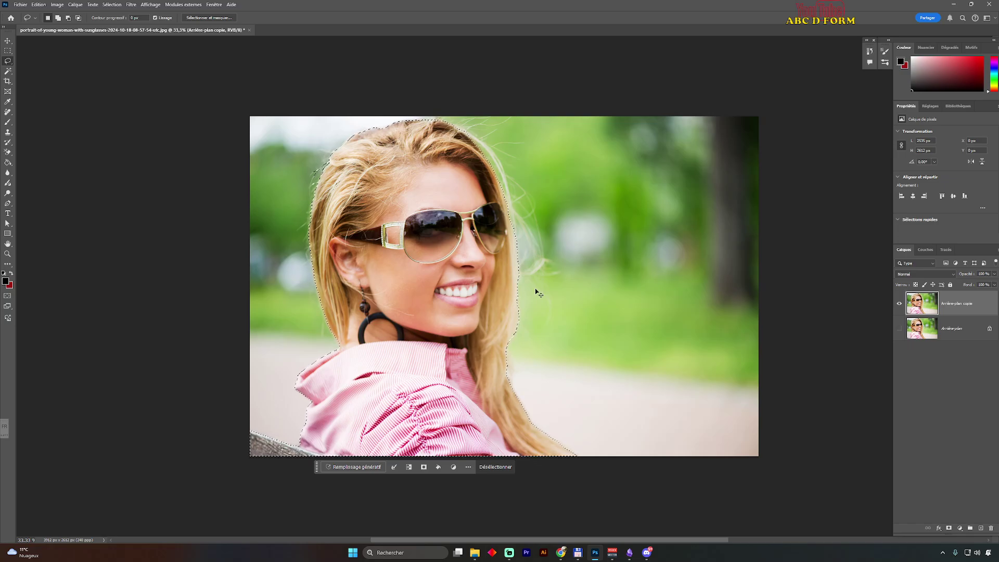
# Cut the selected woman out, paste her onto a new layer, and delete the Arrière-plan copie layer.
pyautogui.press('Delete')
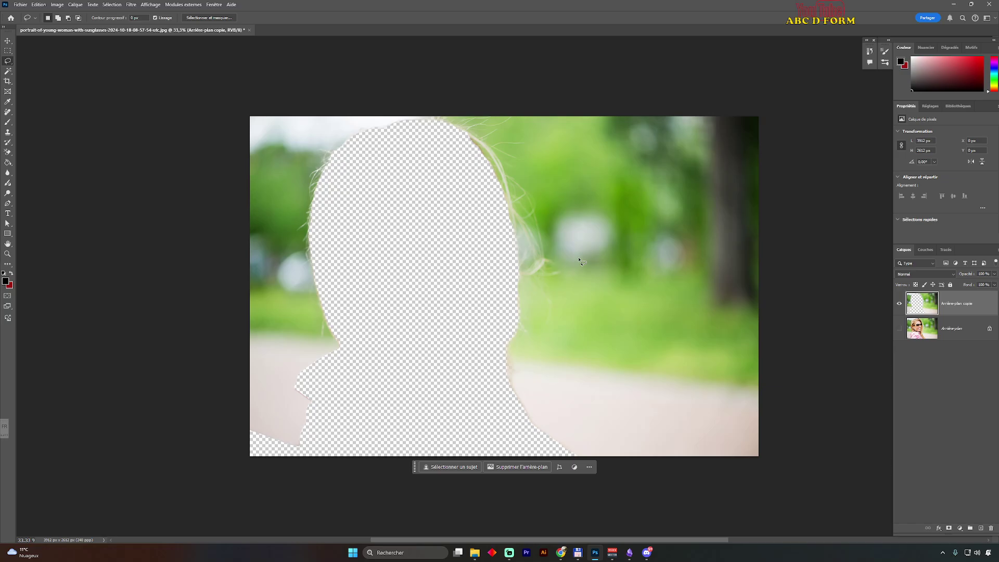
pyautogui.hotkey('ctrl', 'v')
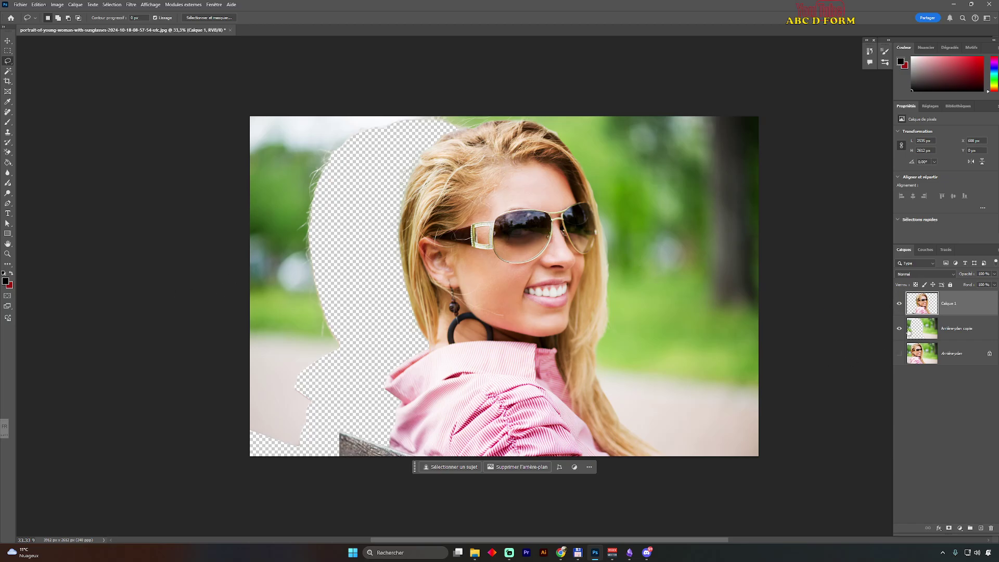
pyautogui.moveTo(952, 328); pyautogui.dragTo(985, 526)
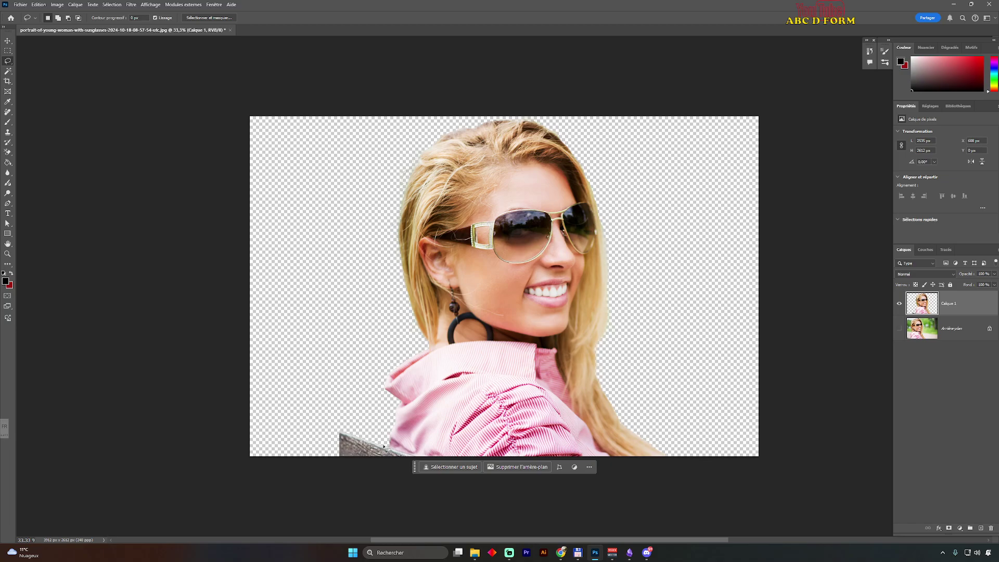
# Add a Threshold (Seuil) adjustment layer above the cut-out woman on Calque 1.
pyautogui.press('v')
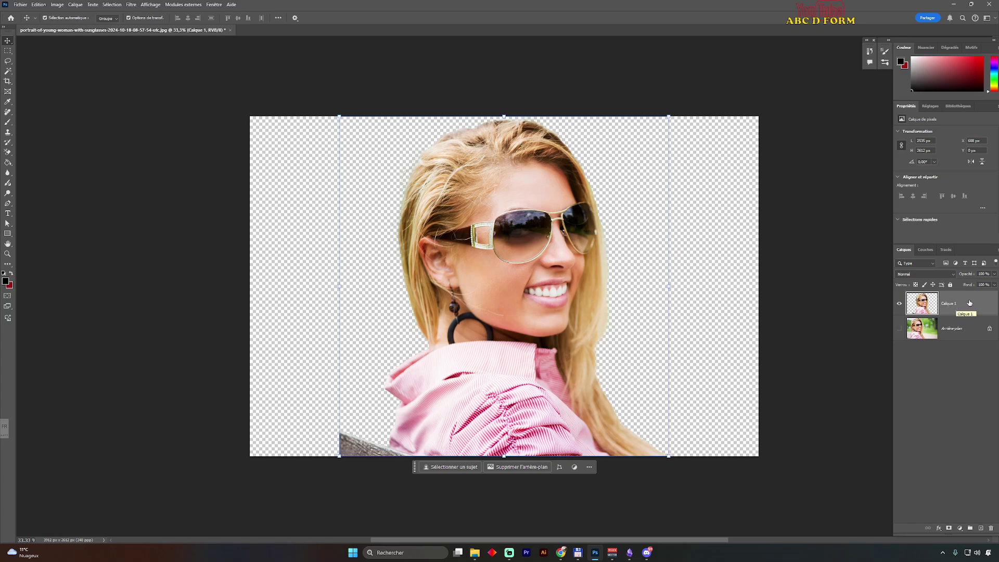
pyautogui.click(960, 529)
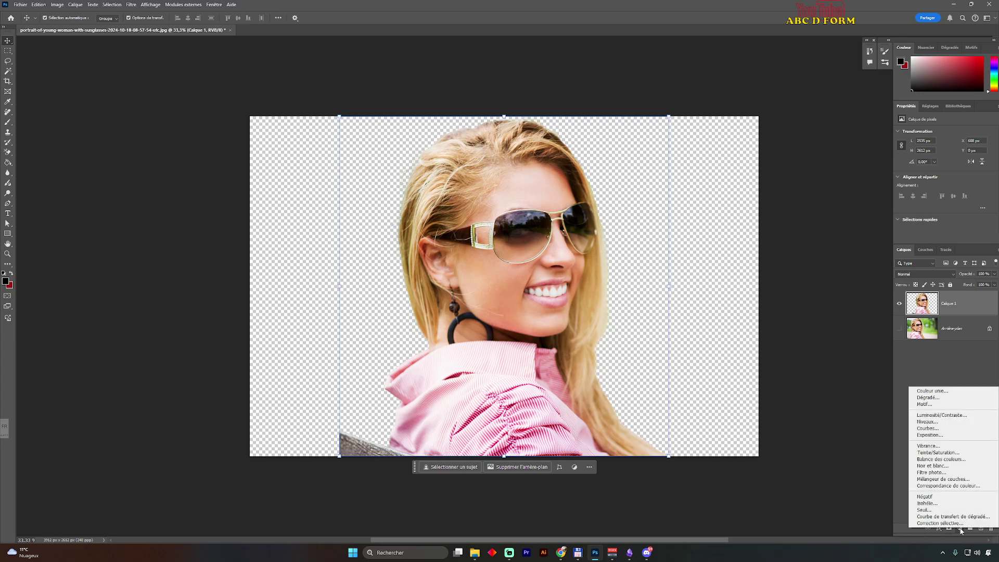
pyautogui.click(929, 510)
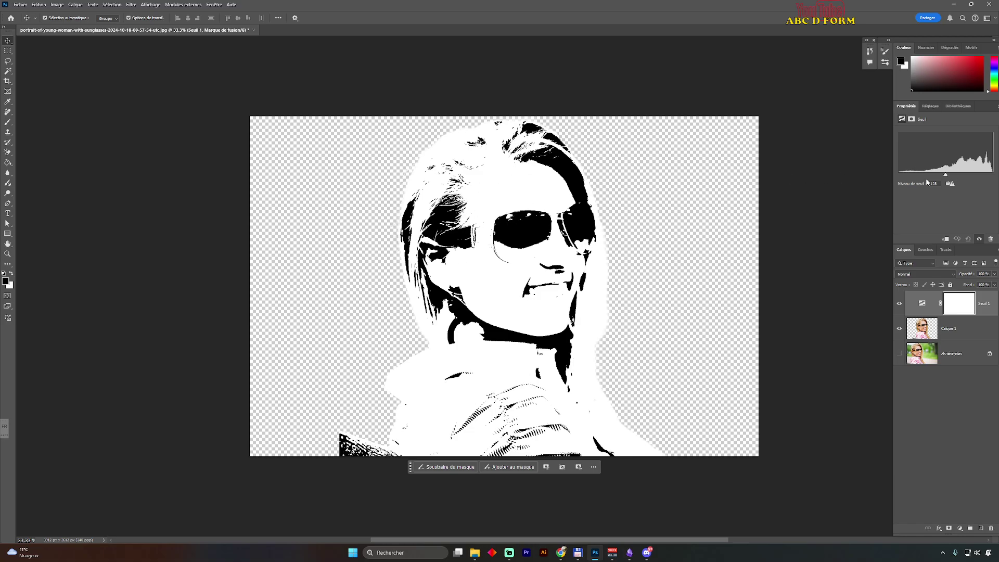
# Raise the Threshold level to about 166 so the woman's smile, hair and jacket details are drawn in black.
pyautogui.moveTo(947, 177); pyautogui.dragTo(888, 172)
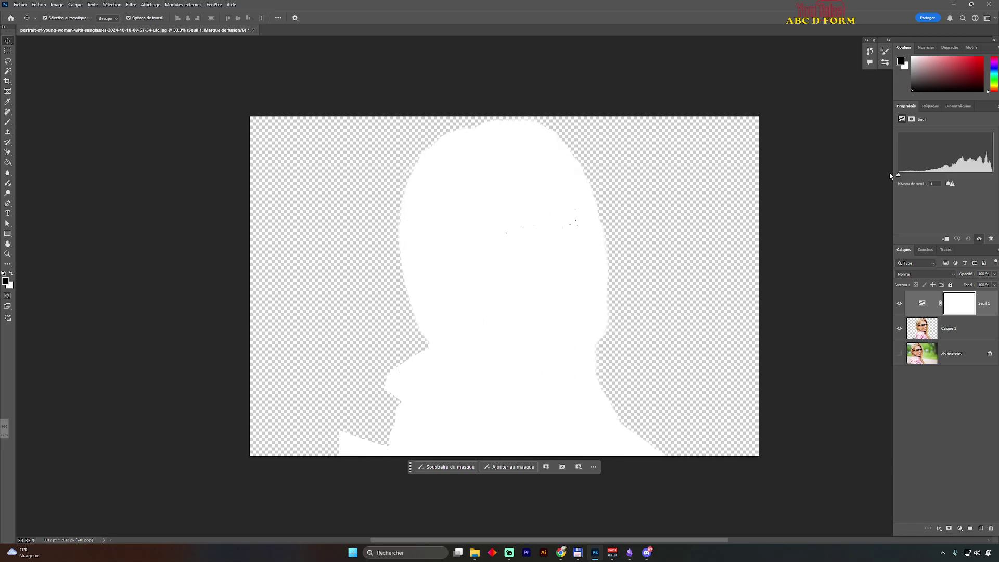
pyautogui.moveTo(888, 172); pyautogui.dragTo(960, 180)
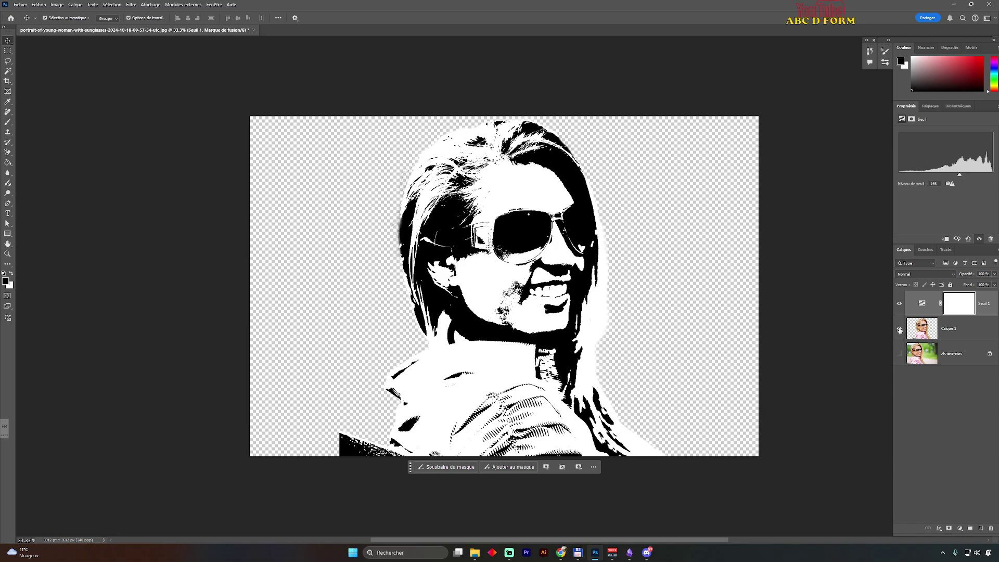
pyautogui.click(899, 303)
# Lasso the white fringe outside the hair on the right side of the face, delete it from Calque 1, and deselect.
pyautogui.click(9, 63)
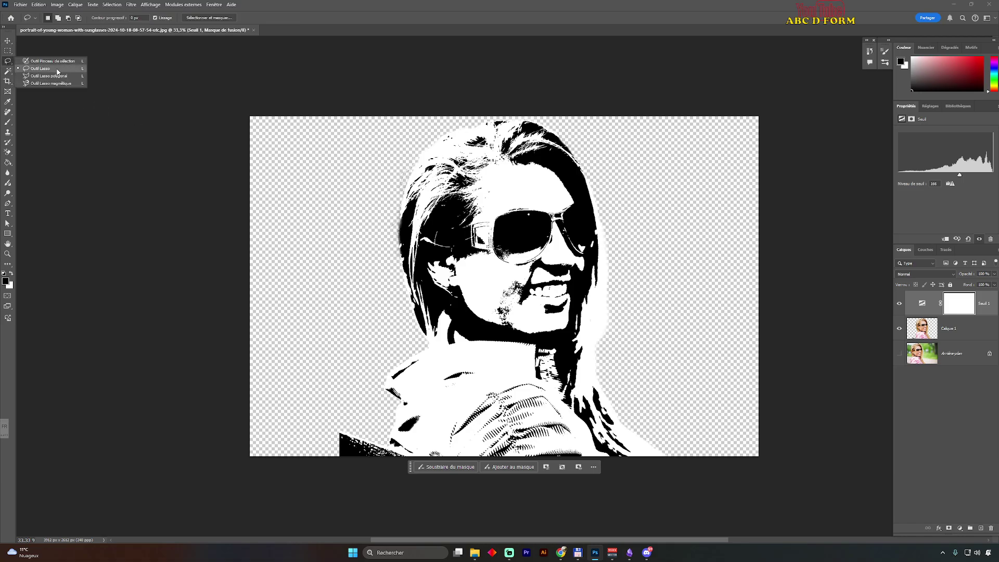
pyautogui.click(57, 70)
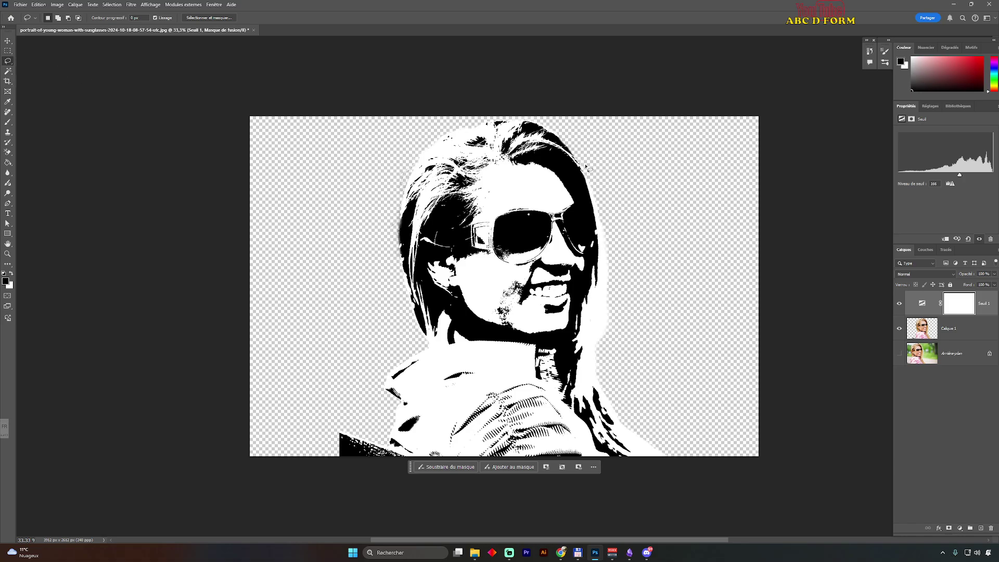
pyautogui.moveTo(591, 181)
pyautogui.mouseDown()
pyautogui.moveTo(605, 248)
pyautogui.moveTo(589, 372)
pyautogui.moveTo(613, 394)
pyautogui.moveTo(631, 268)
pyautogui.moveTo(593, 182)
pyautogui.mouseUp()
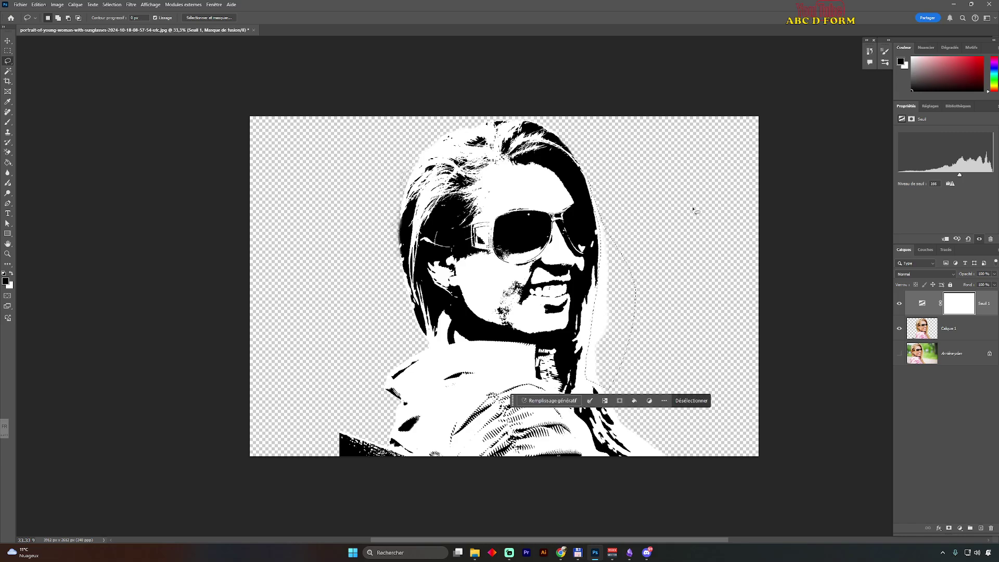
pyautogui.click(933, 335)
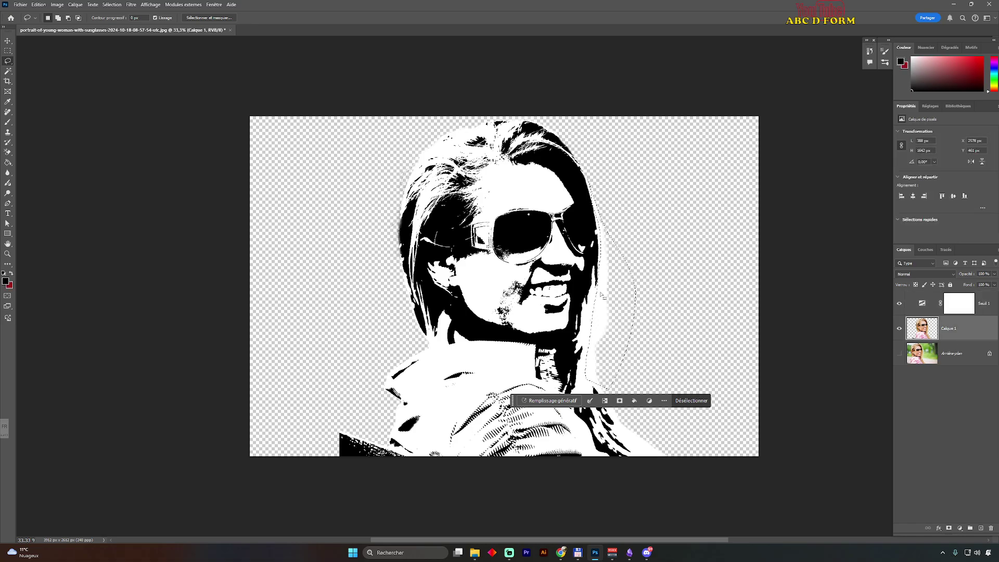
pyautogui.press('Delete')
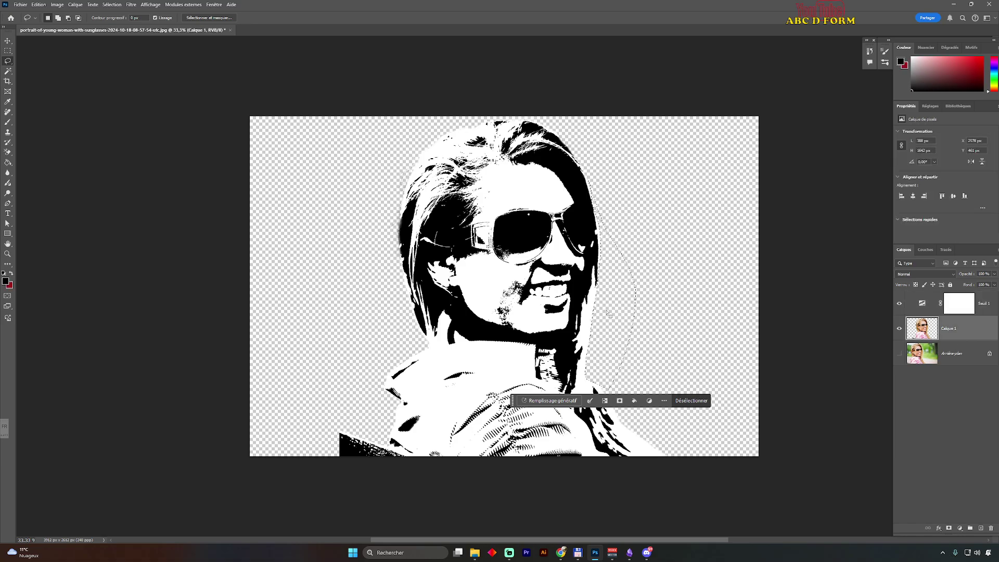
pyautogui.click(662, 309)
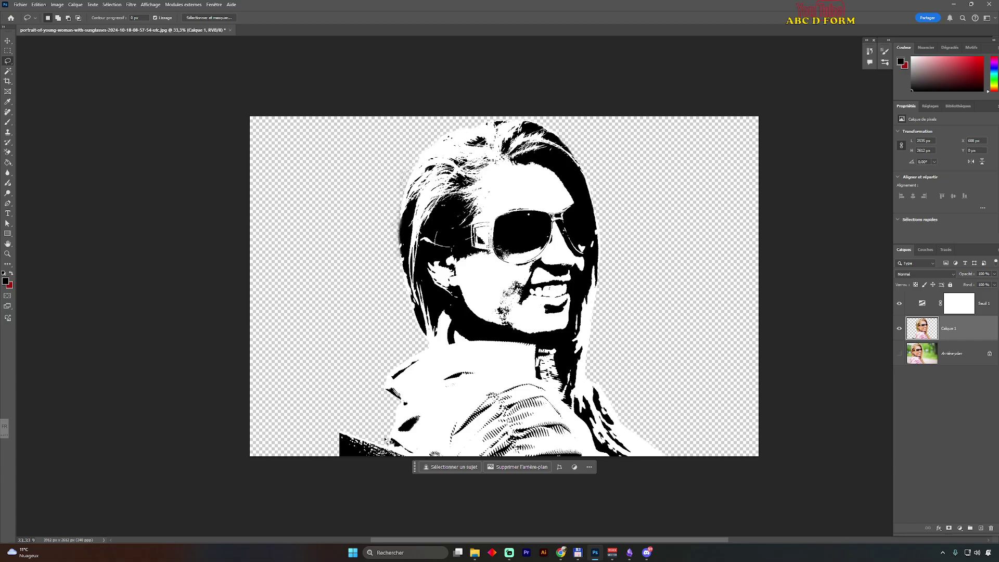
# Lasso and delete the dark patch beside the jacket's lower-left edge and the leftover white fringe beside the right-hand hair on Calque 1.
pyautogui.moveTo(384, 438)
pyautogui.mouseDown()
pyautogui.moveTo(386, 460)
pyautogui.moveTo(338, 461)
pyautogui.moveTo(339, 430)
pyautogui.moveTo(379, 441)
pyautogui.moveTo(384, 429)
pyautogui.mouseUp()
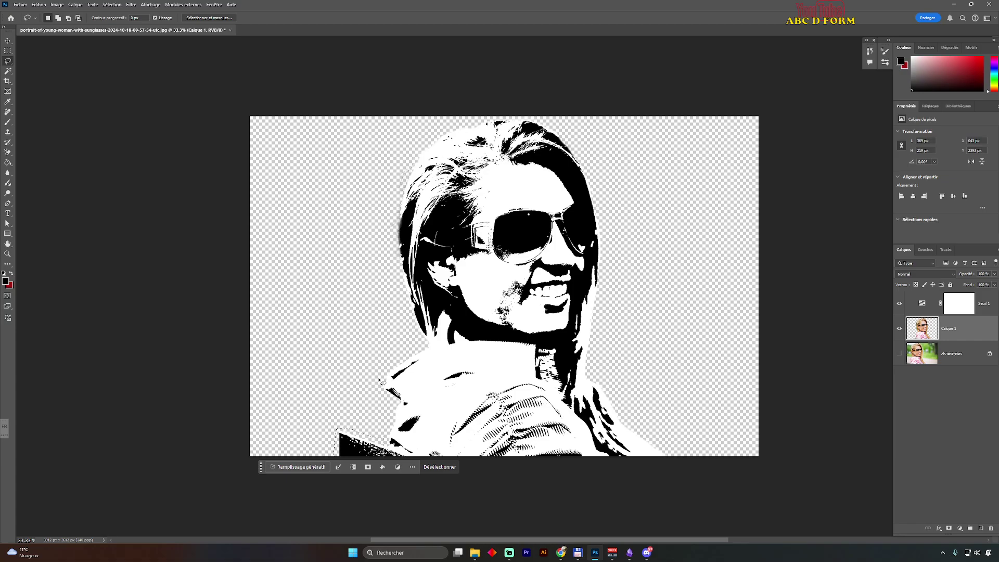
pyautogui.press('Delete')
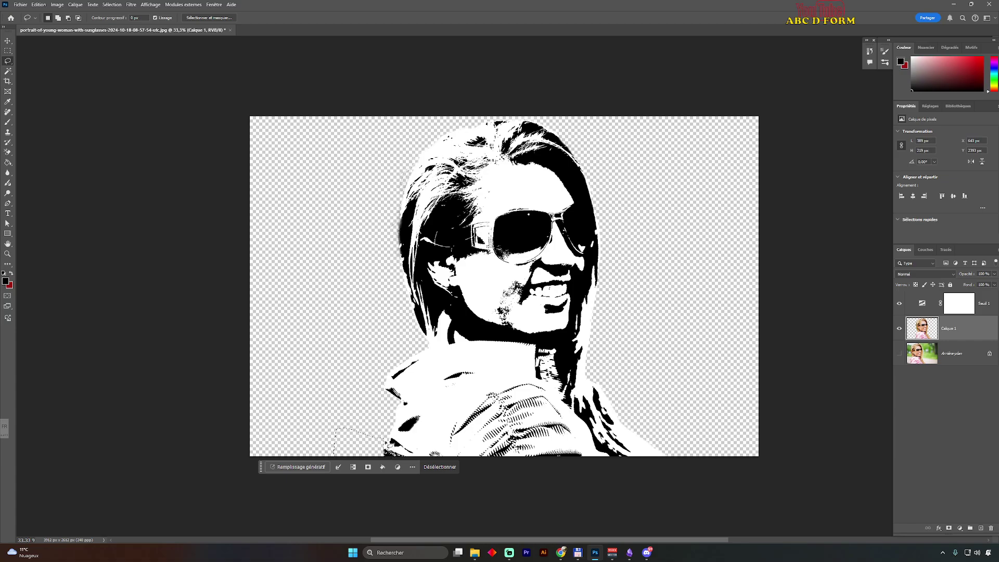
pyautogui.click(439, 467)
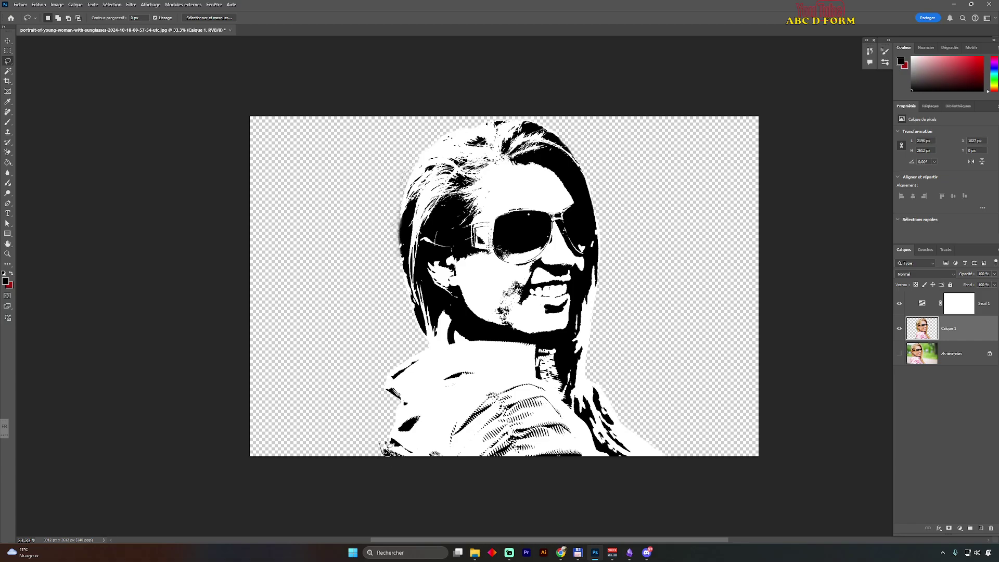
pyautogui.moveTo(386, 452); pyautogui.dragTo(383, 443)
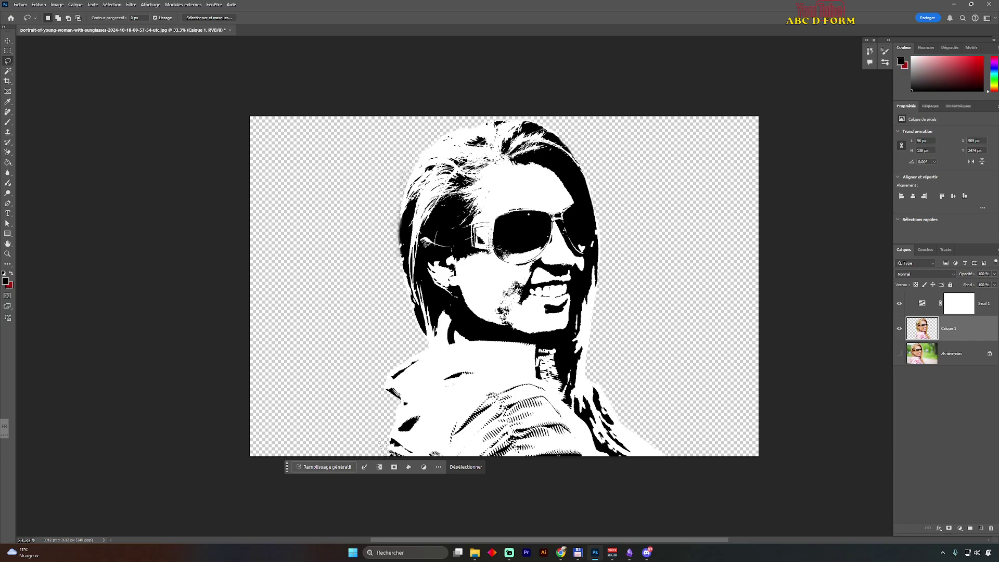
pyautogui.click(473, 468)
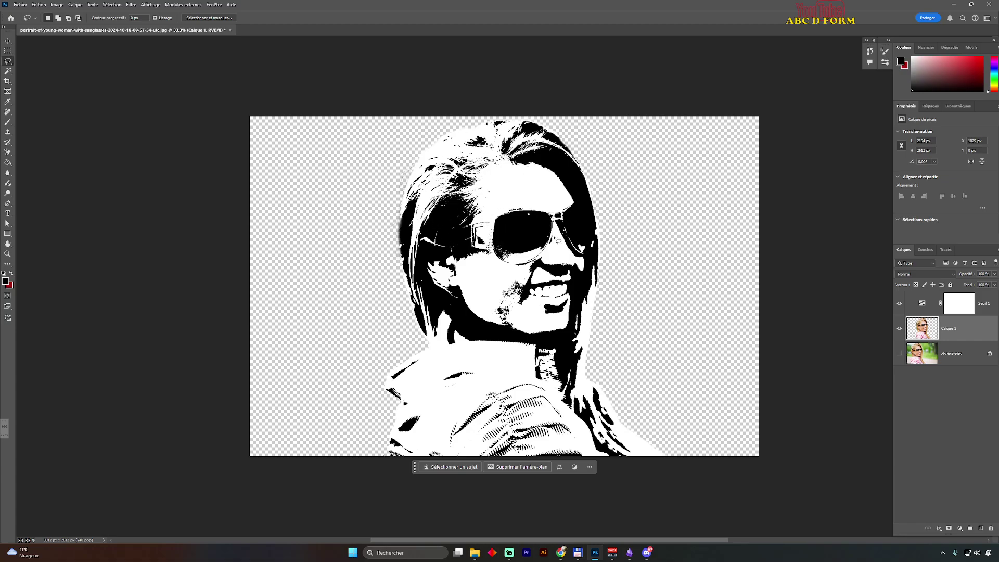
pyautogui.moveTo(599, 299)
pyautogui.mouseDown()
pyautogui.moveTo(585, 380)
pyautogui.moveTo(587, 390)
pyautogui.moveTo(602, 384)
pyautogui.mouseUp()
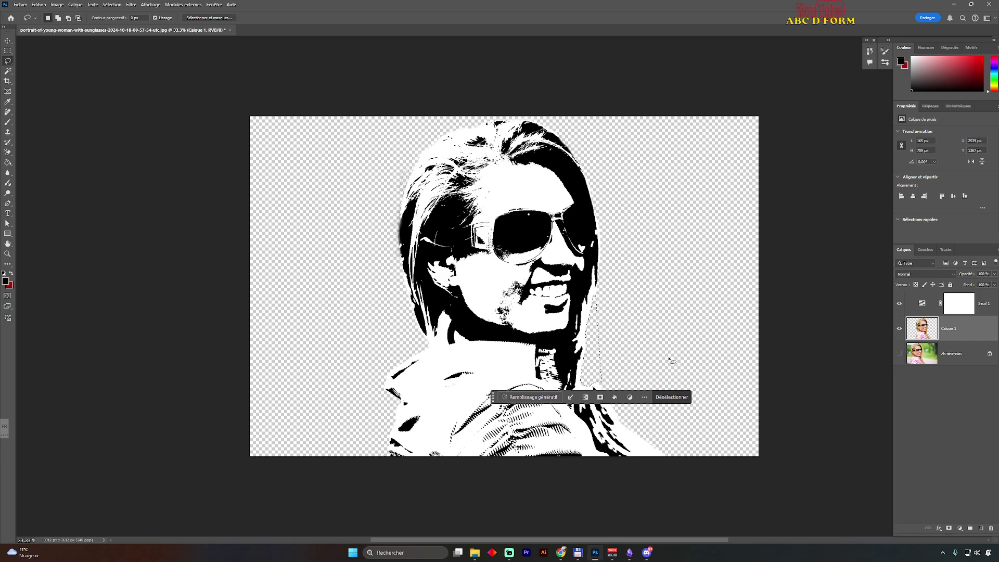
pyautogui.click(663, 309)
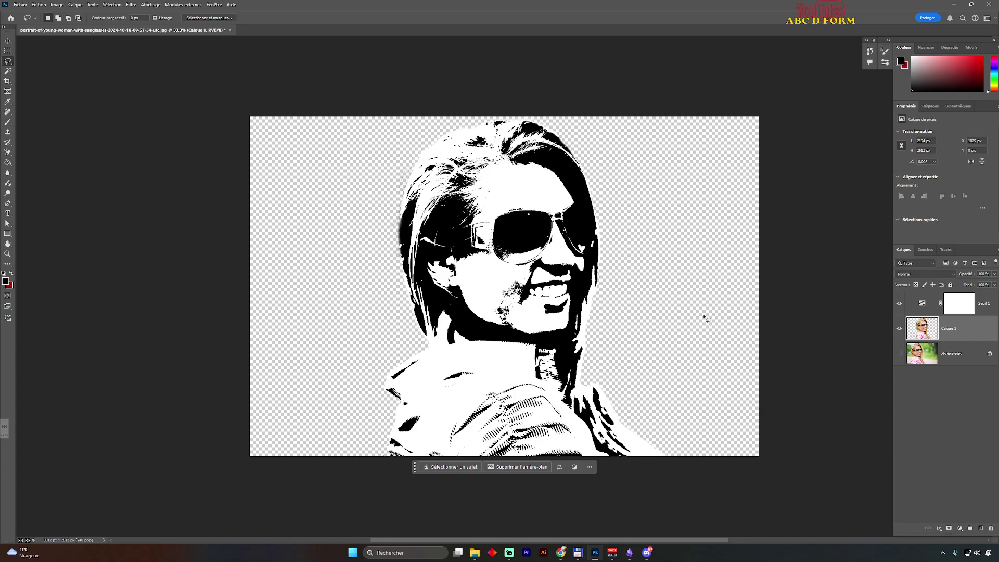
# Create an empty layer above the Seuil 1 adjustment and set black as foreground and white as background colour.
pyautogui.click(922, 303)
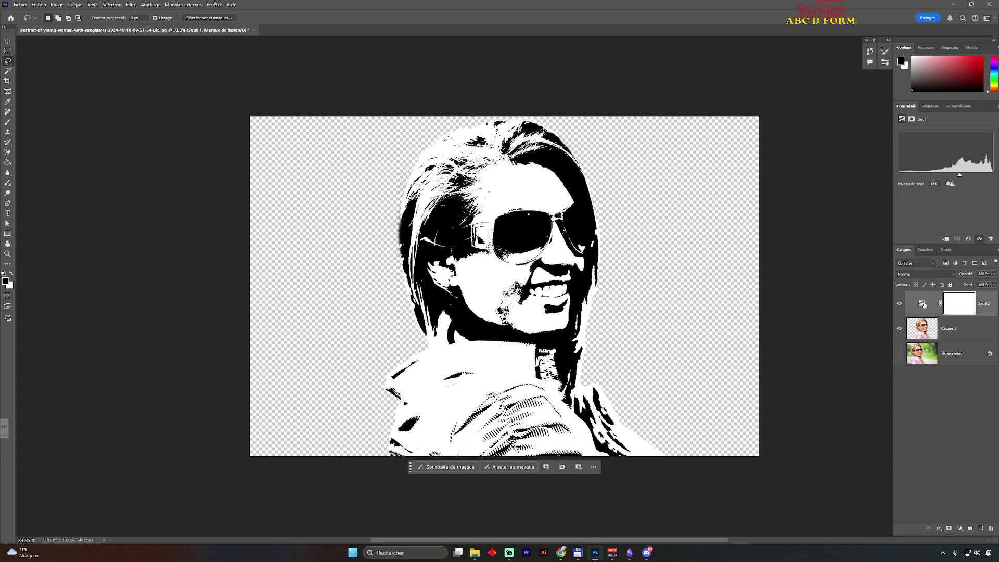
pyautogui.click(982, 528)
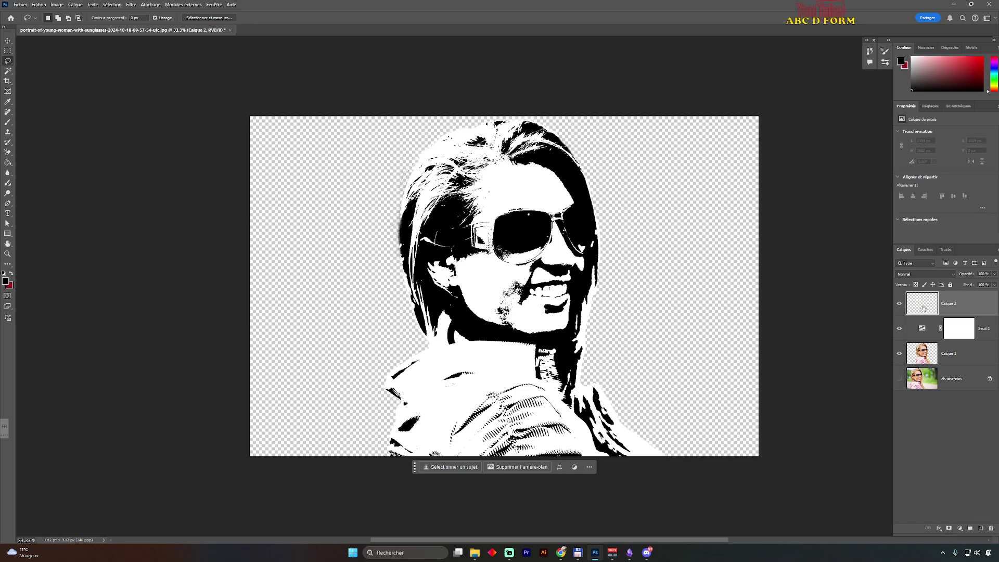
pyautogui.click(5, 276)
pyautogui.click(11, 273)
pyautogui.click(11, 274)
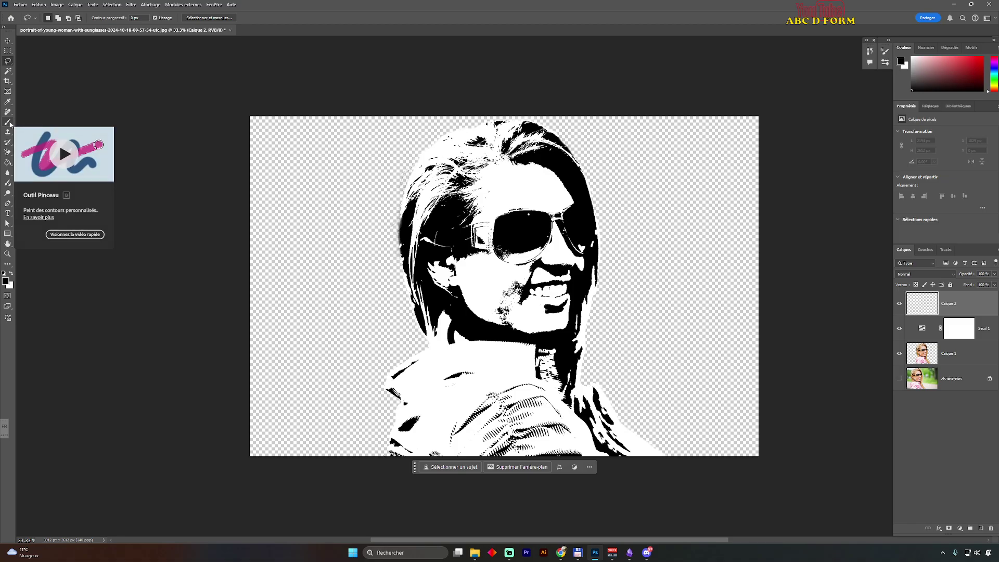
# Paint the larger sunglasses lens solid black on Calque 2 with a small hard brush, covering the white reflection down to its lower rim.
pyautogui.click(8, 122)
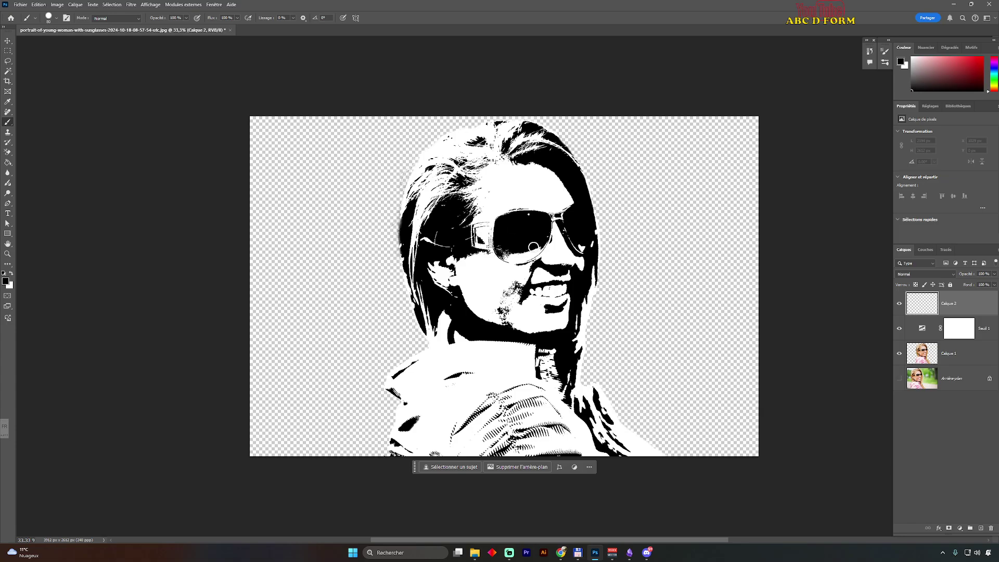
pyautogui.scroll(18, 533, 256)
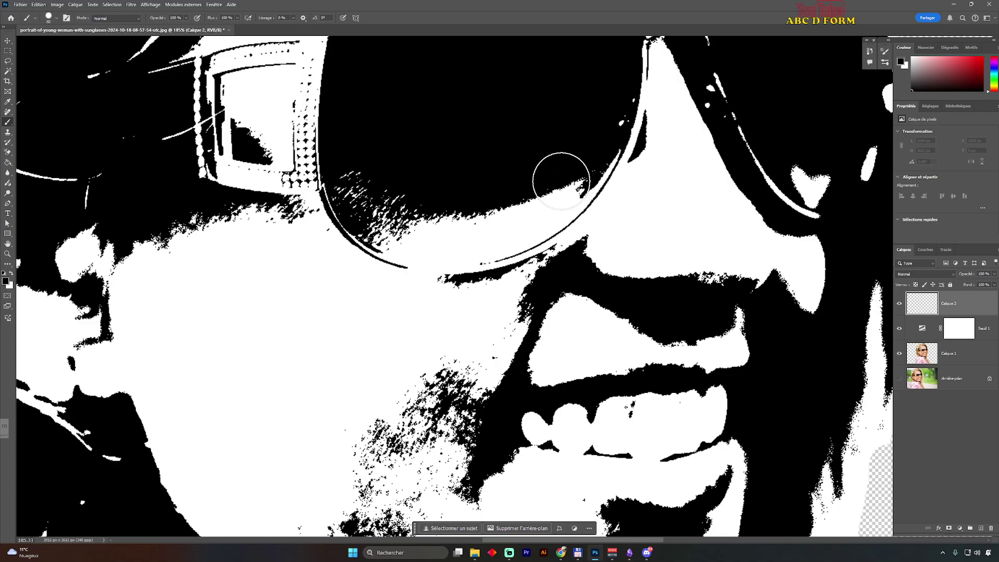
pyautogui.keyDown('alt'); pyautogui.rightClick(550, 178); pyautogui.keyUp('alt')
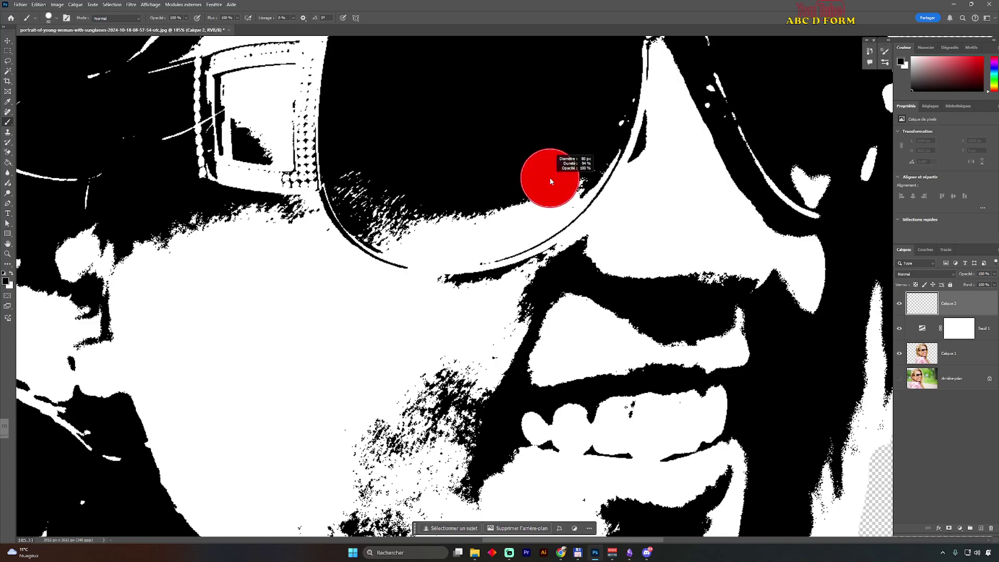
pyautogui.moveTo(556, 182)
pyautogui.mouseDown()
pyautogui.moveTo(527, 178)
pyautogui.moveTo(571, 187)
pyautogui.moveTo(483, 214)
pyautogui.moveTo(390, 203)
pyautogui.moveTo(400, 218)
pyautogui.moveTo(469, 231)
pyautogui.moveTo(515, 228)
pyautogui.moveTo(568, 198)
pyautogui.moveTo(495, 235)
pyautogui.moveTo(455, 240)
pyautogui.moveTo(392, 233)
pyautogui.moveTo(368, 211)
pyautogui.moveTo(349, 166)
pyautogui.moveTo(341, 184)
pyautogui.moveTo(356, 214)
pyautogui.moveTo(404, 241)
pyautogui.moveTo(497, 245)
pyautogui.moveTo(578, 195)
pyautogui.moveTo(627, 97)
pyautogui.mouseUp()
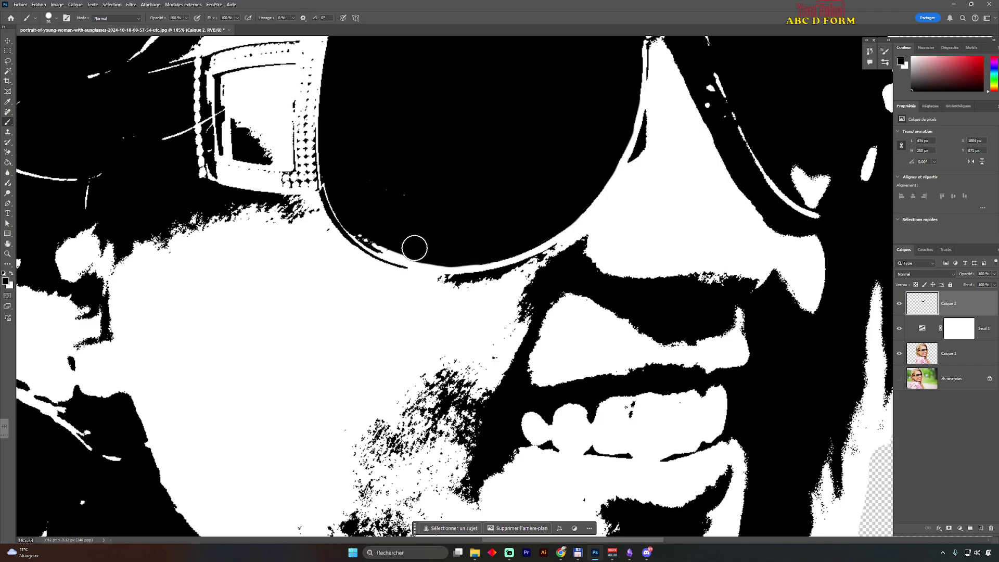
pyautogui.moveTo(406, 245); pyautogui.dragTo(361, 223)
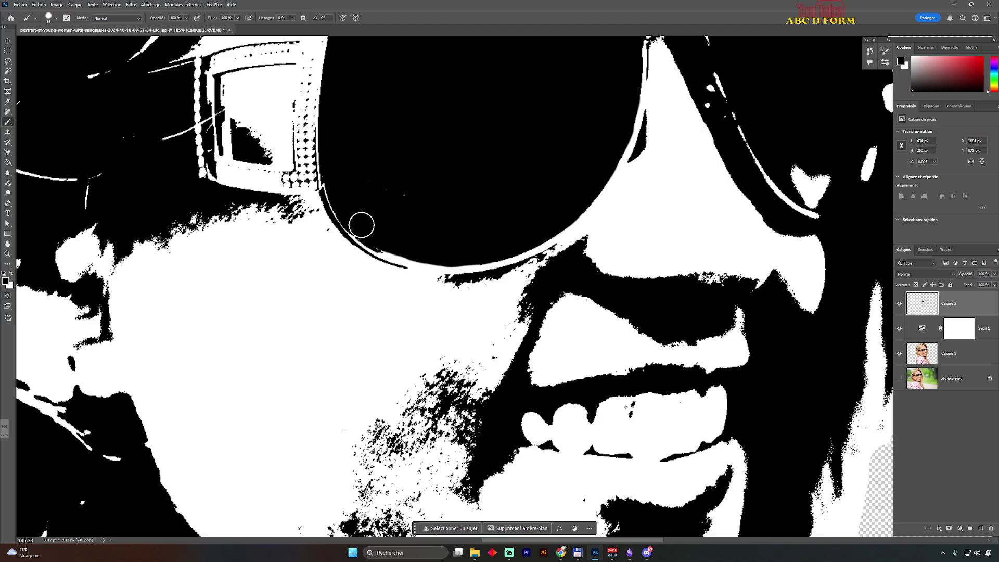
pyautogui.scroll(-5, 437, 225)
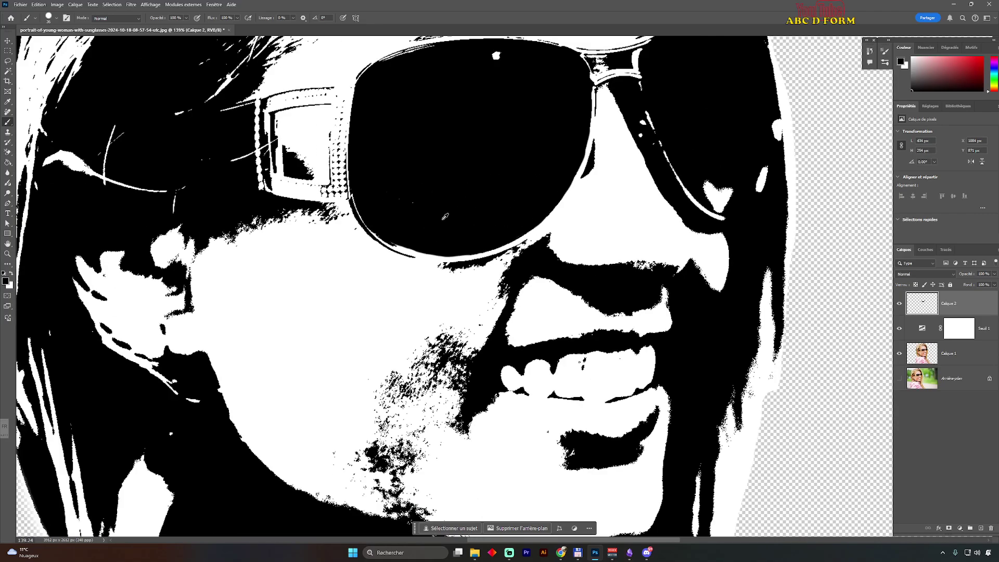
pyautogui.scroll(-4, 446, 214)
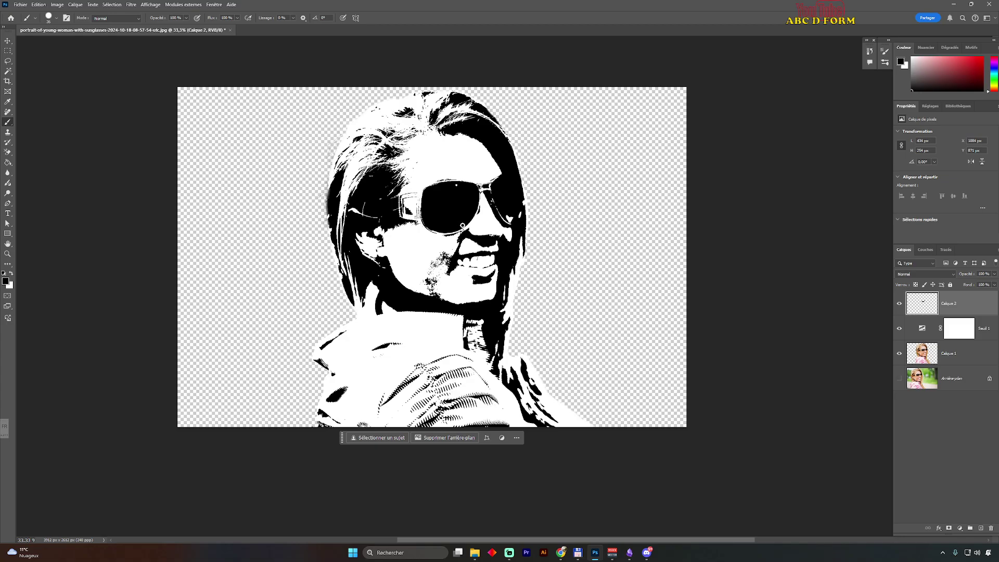
# Dab white on the outer edge of the larger sunglasses lens with a splatter-shaped brush tip, and restore black as the foreground colour.
pyautogui.keyDown('alt'); pyautogui.rightClick(551, 233); pyautogui.keyUp('alt')
pyautogui.click(10, 273)
pyautogui.press('x')
pyautogui.press('x')
pyautogui.press('x')
pyautogui.press('x')
pyautogui.click(57, 19)
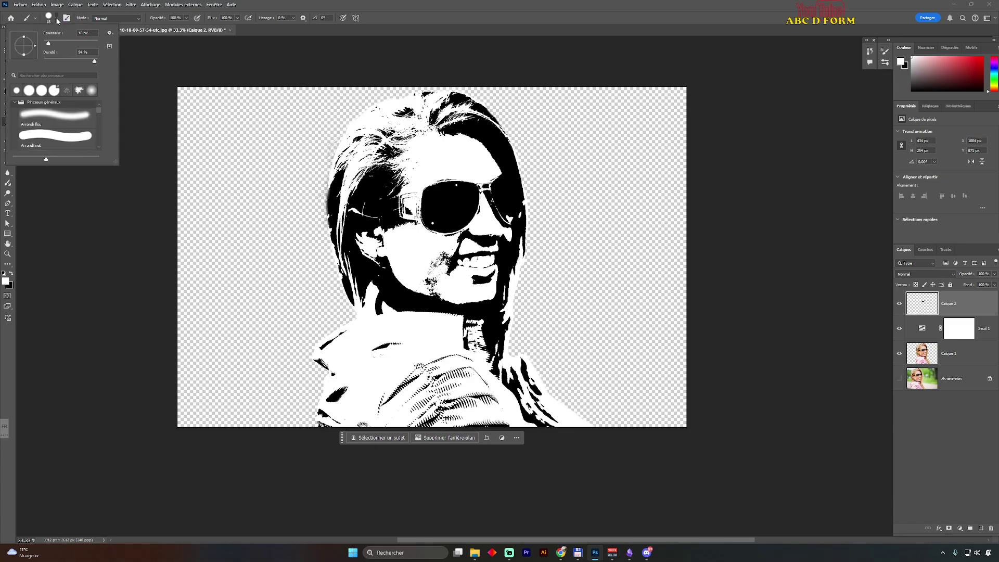
pyautogui.click(79, 90)
pyautogui.click(430, 192)
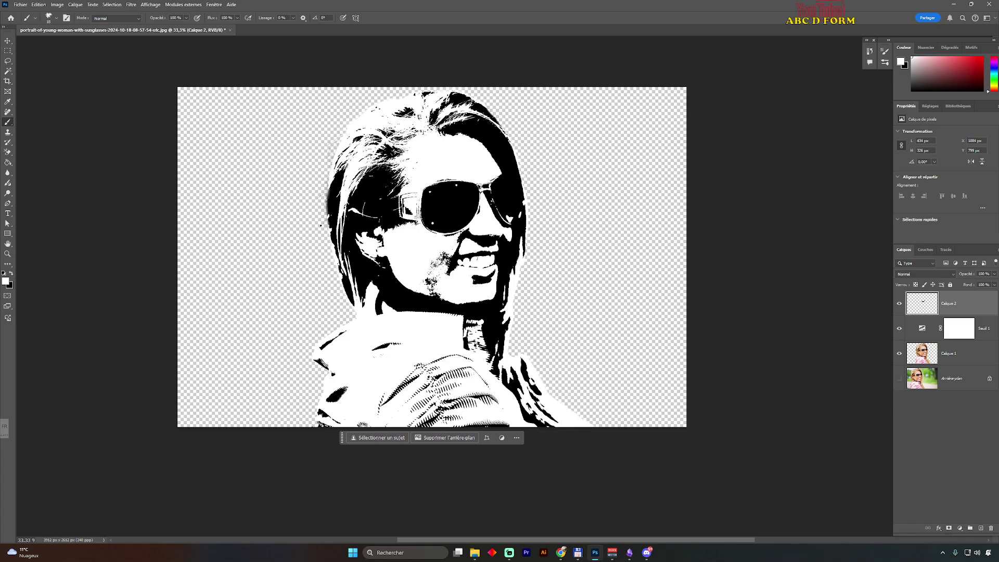
pyautogui.click(11, 273)
# Start a quick export of the black-and-white cut-out in PNG format.
pyautogui.click(21, 5)
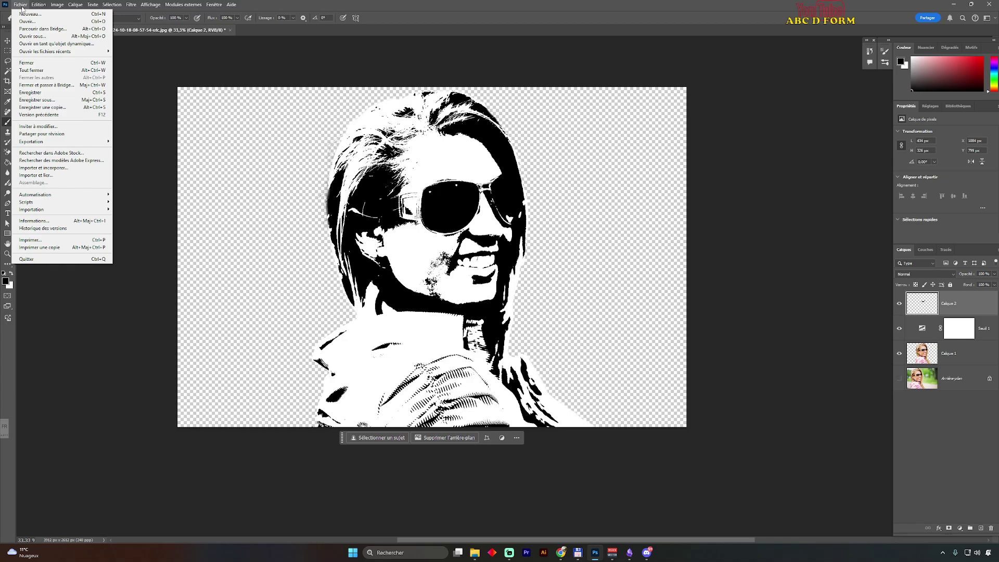
pyautogui.moveTo(51, 142)
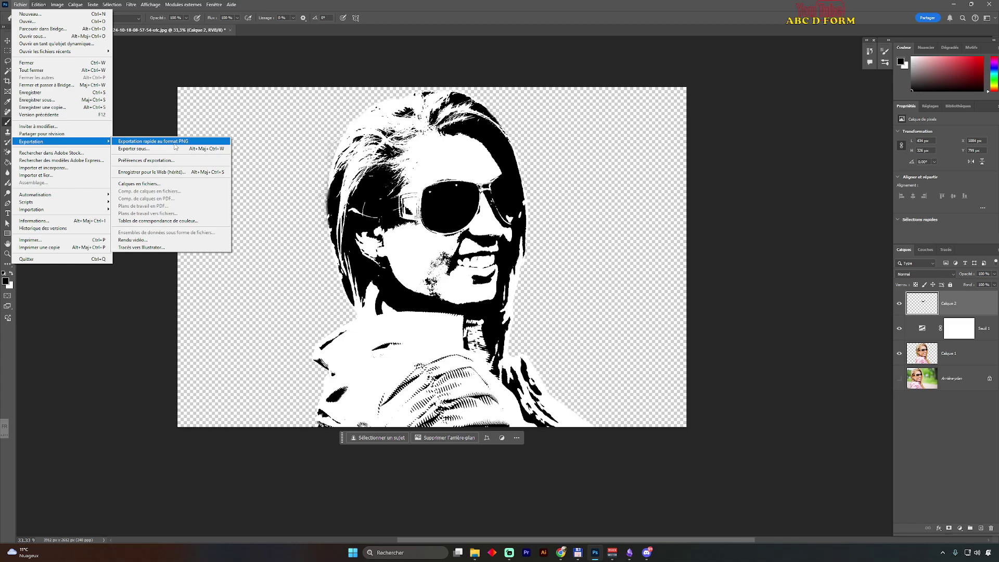
pyautogui.click(175, 144)
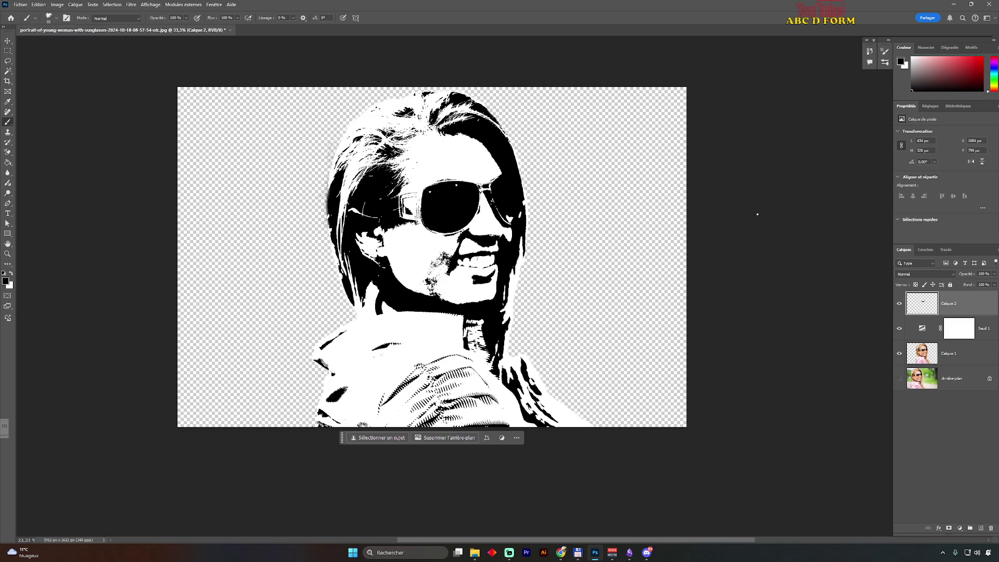